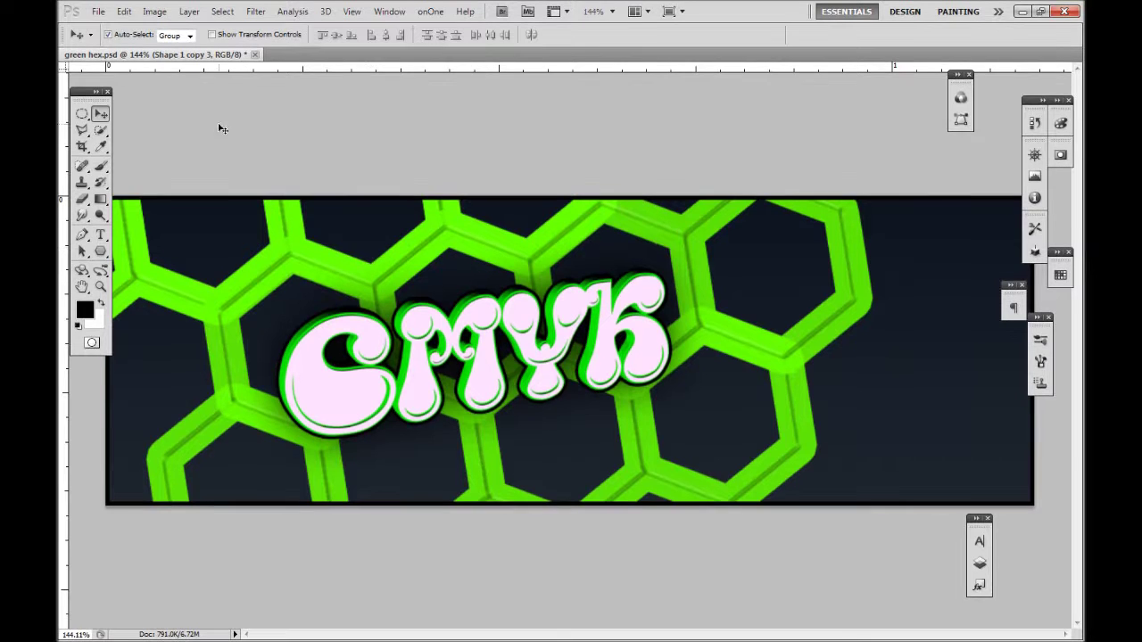
Create a new 900 × 300 pixel document at 300 pixels/cm in RGB Color with a white background
click(97, 10)
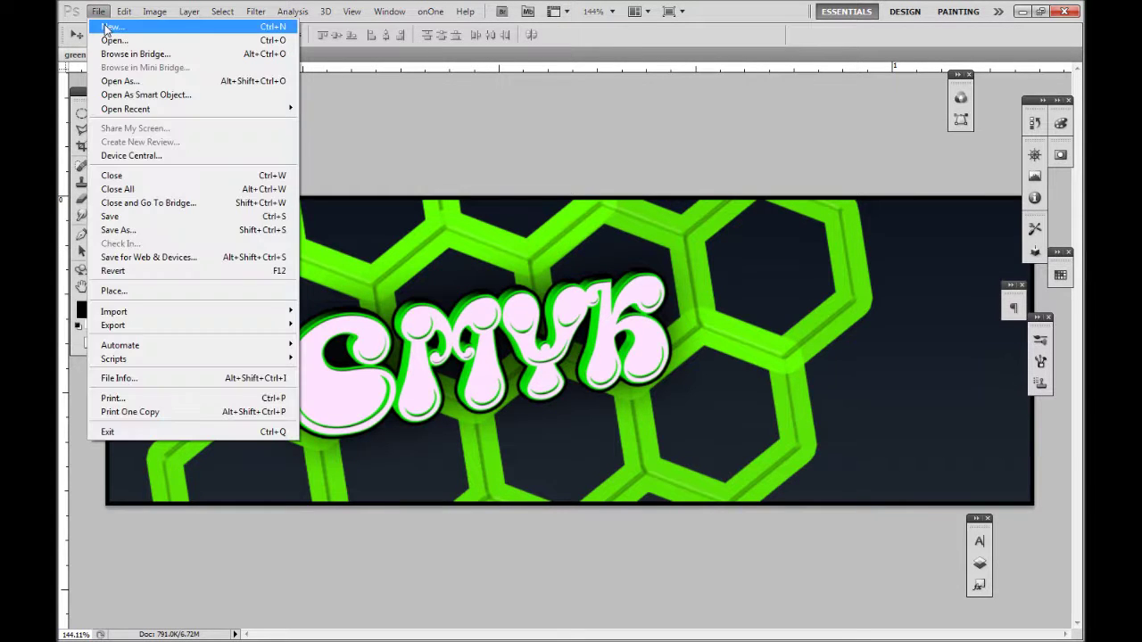
key(Escape)
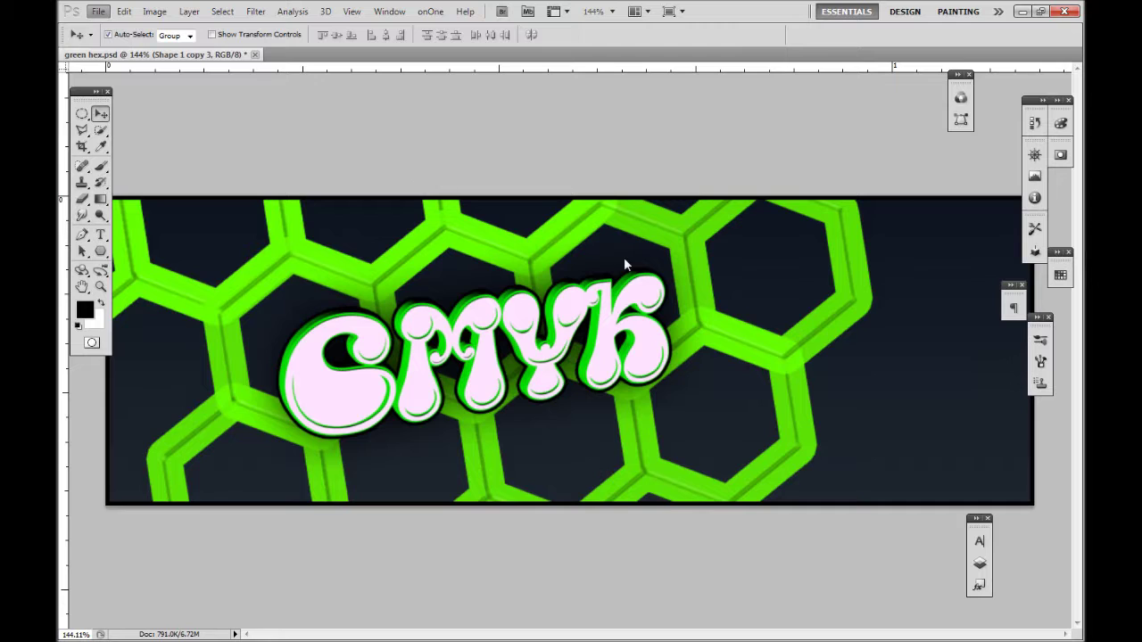
key(ctrl+n)
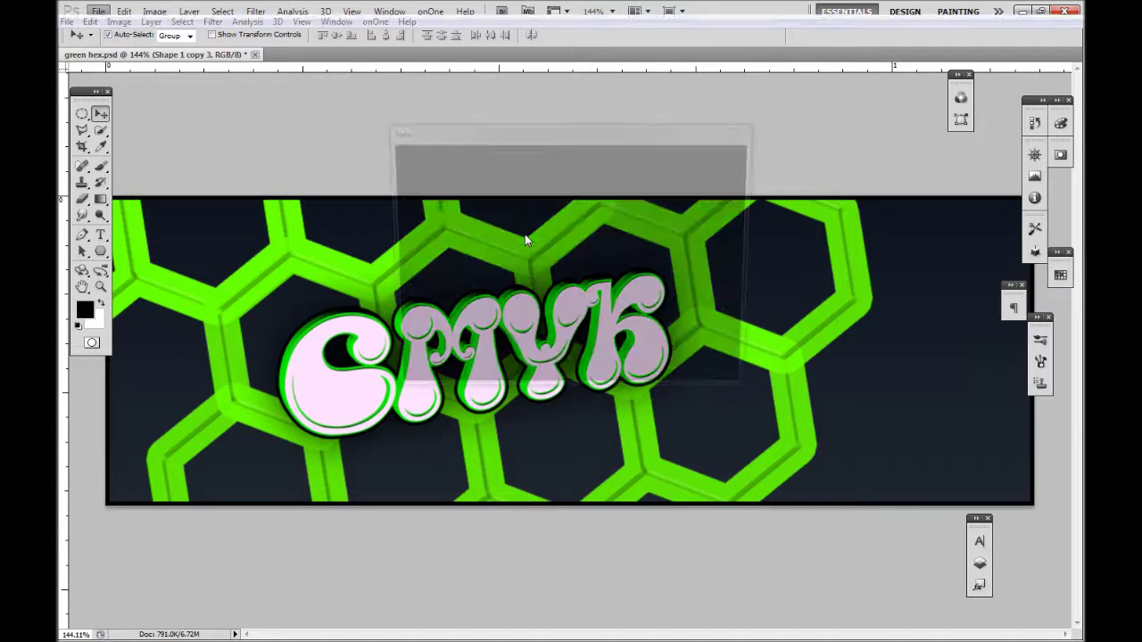
double_click(539, 219)
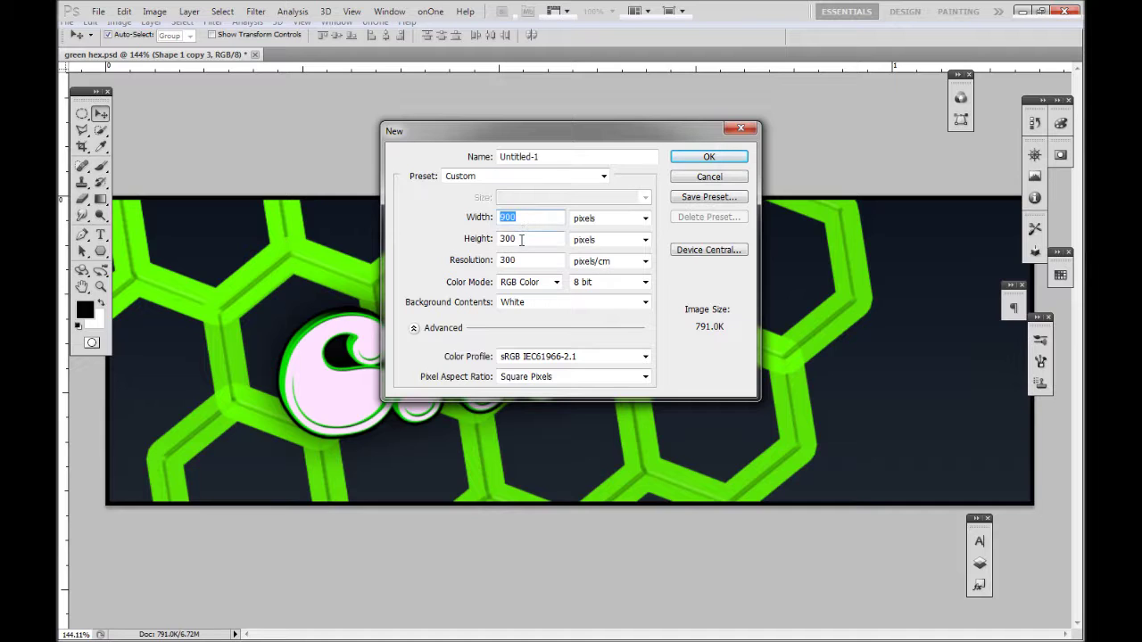
click(698, 161)
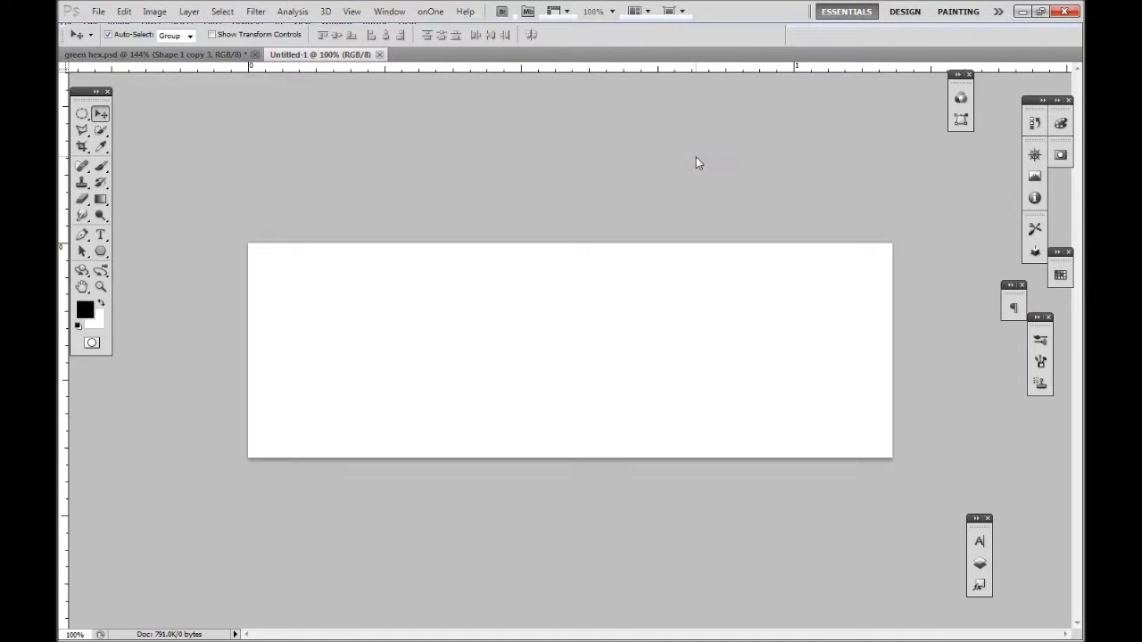
Show the layer list and convert the locked background into a regular layer with the default name Layer 0
drag(974, 524, 826, 207)
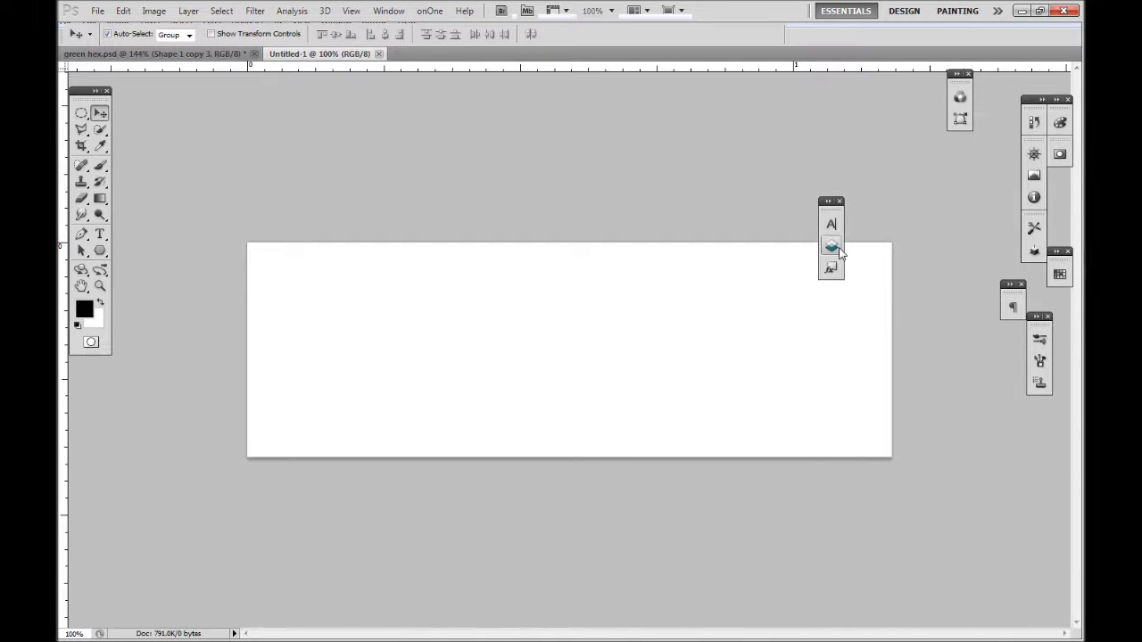
click(838, 252)
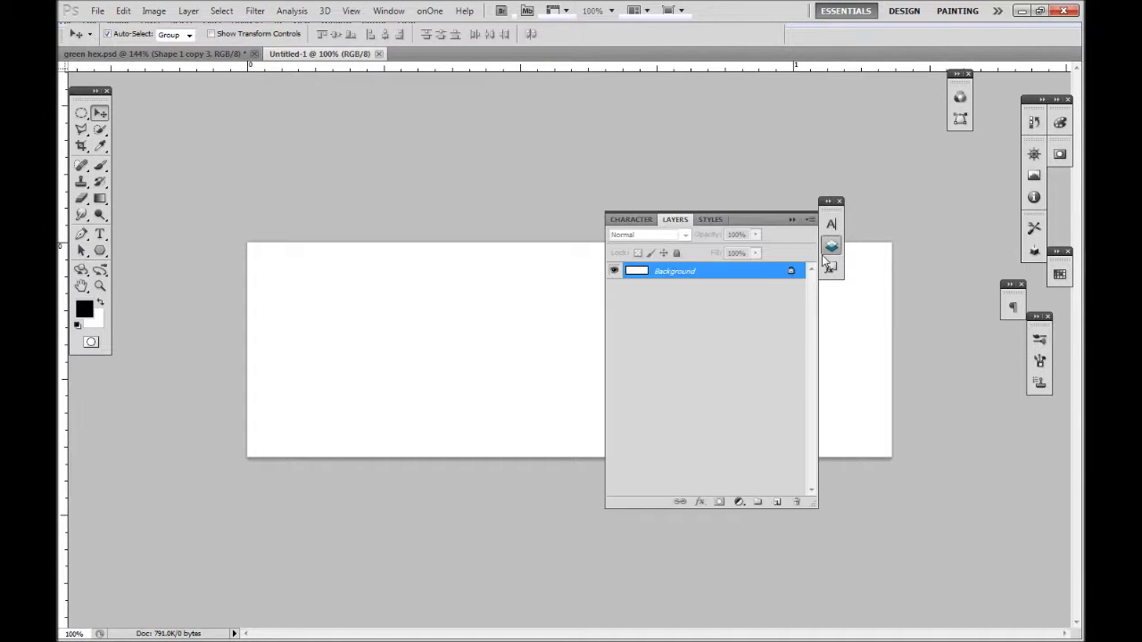
double_click(755, 280)
click(683, 193)
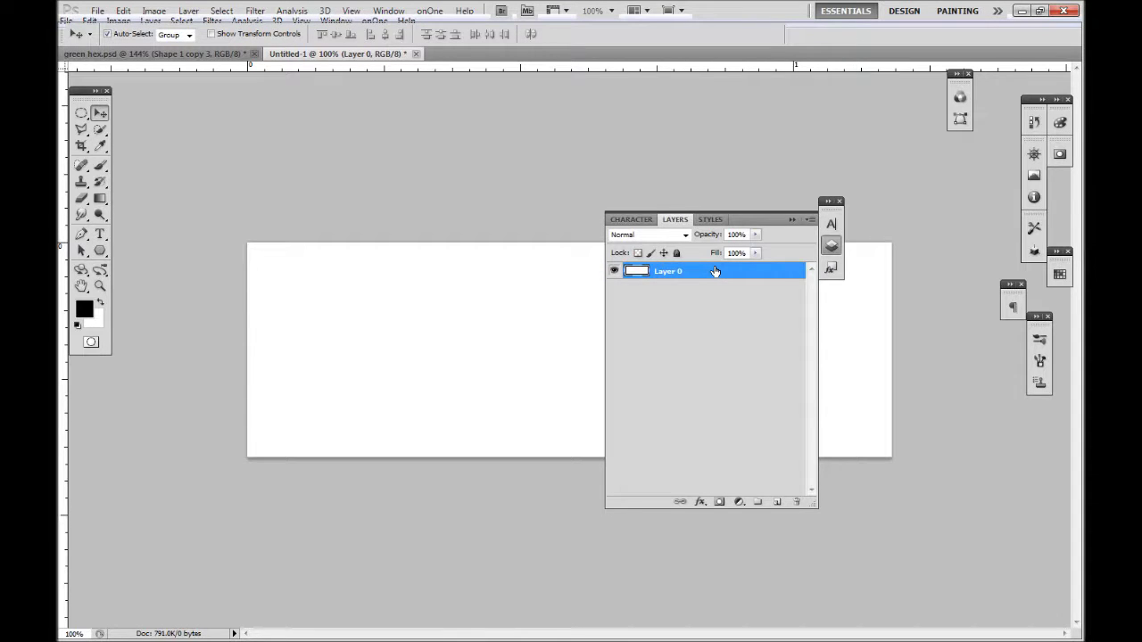
Add a linear Gradient Overlay to Layer 0 using the near-black to dark grey preset at 100% opacity
double_click(714, 271)
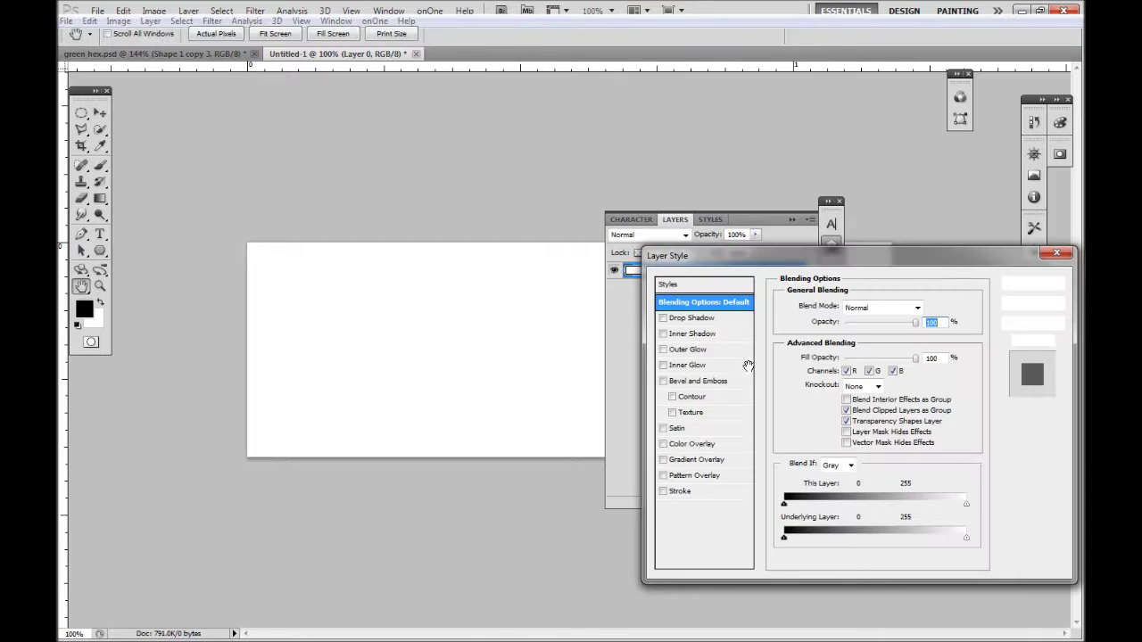
click(694, 460)
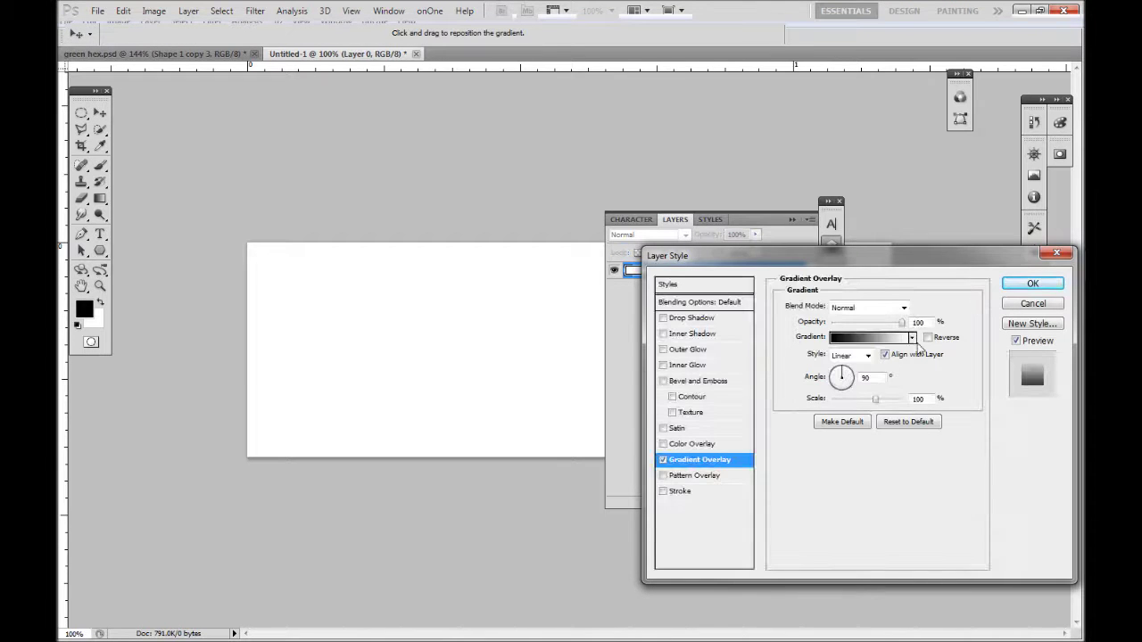
click(911, 338)
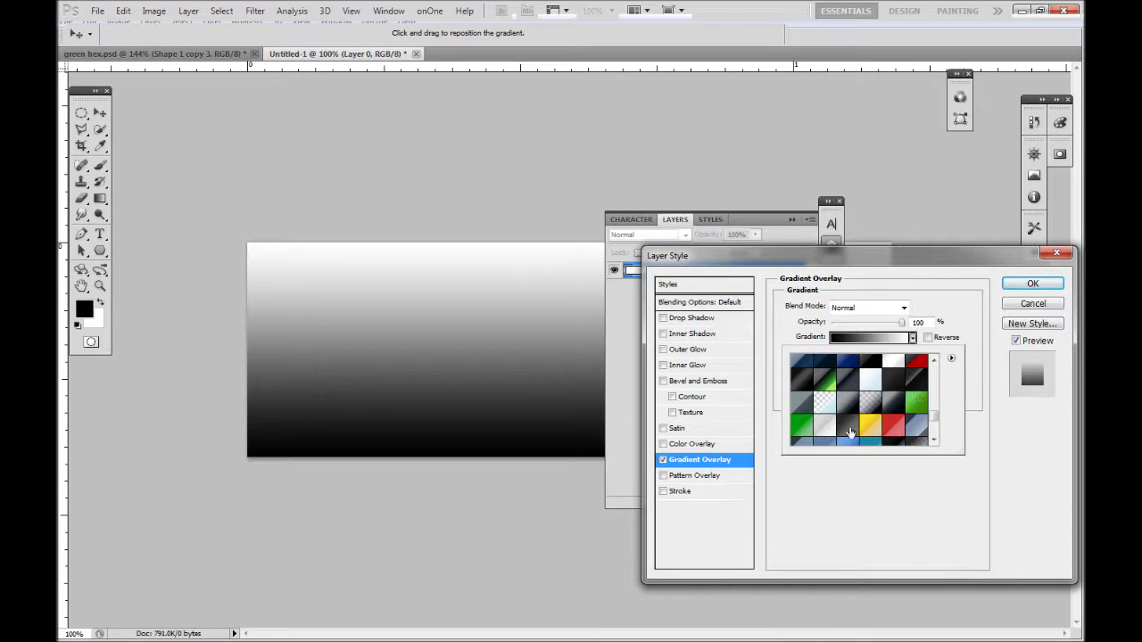
click(887, 388)
click(981, 299)
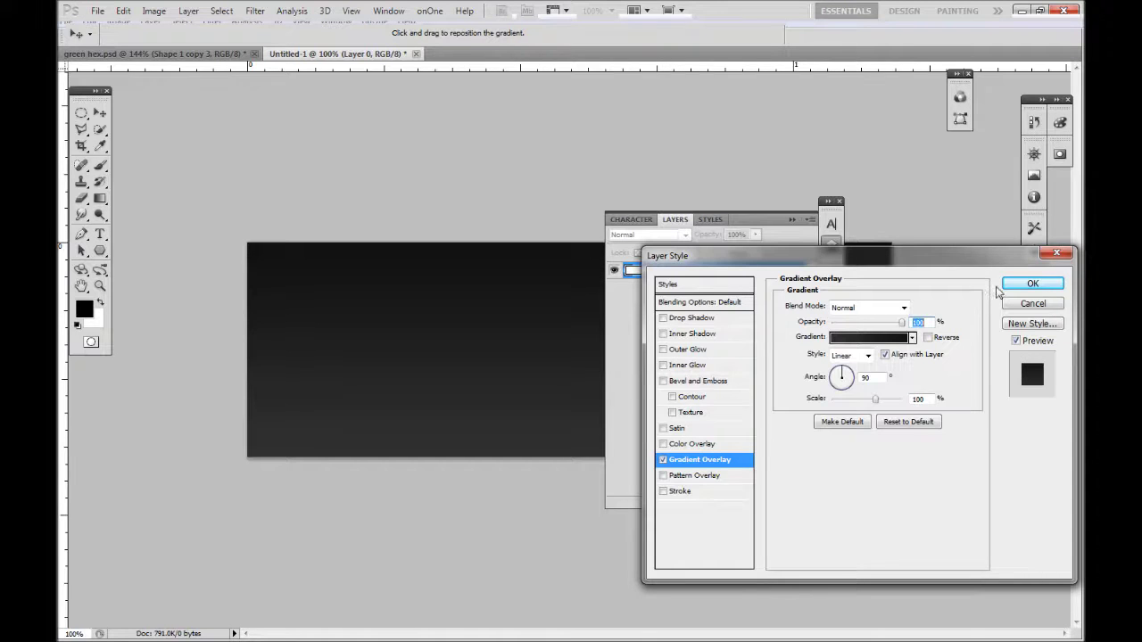
click(1028, 284)
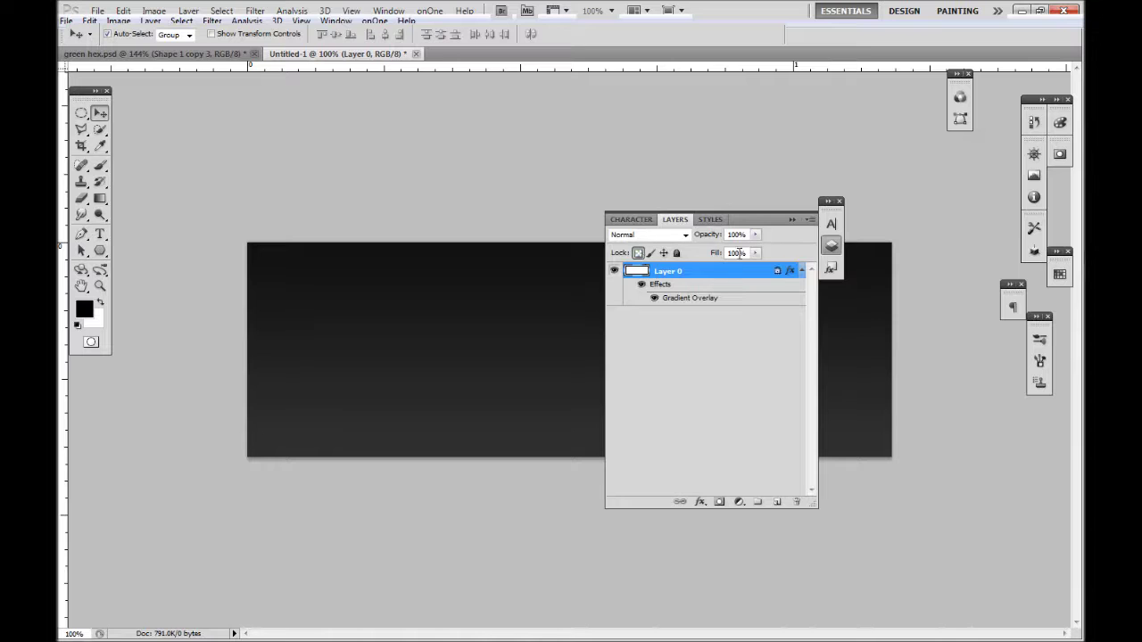
click(791, 219)
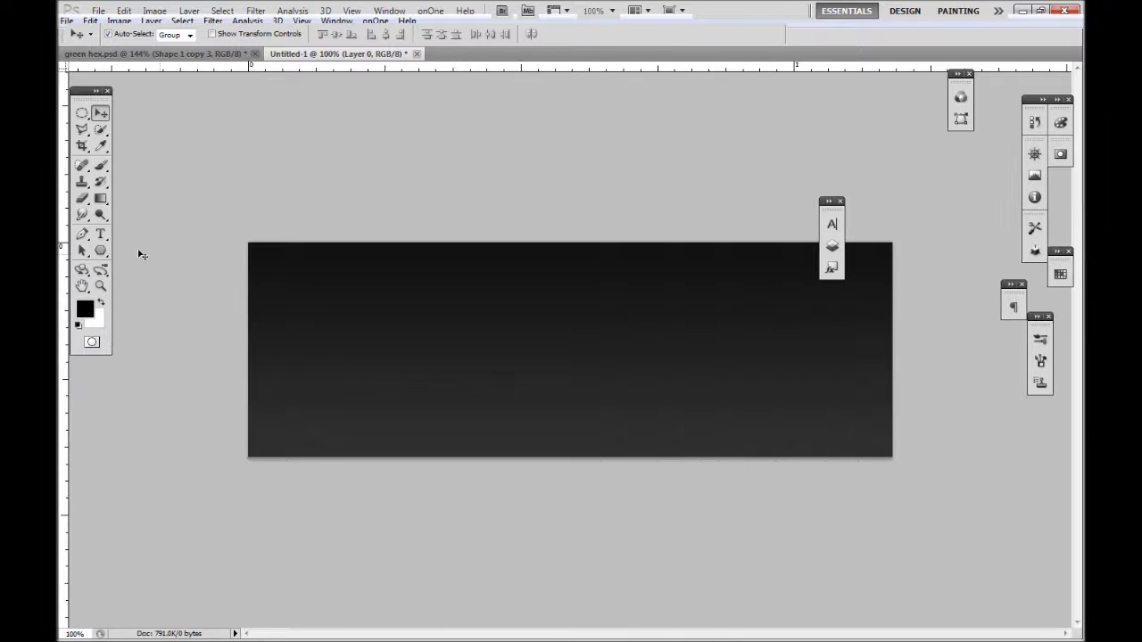
Draw a black six-sided polygon in the left part of the canvas and shift it down to about mid-height
click(101, 252)
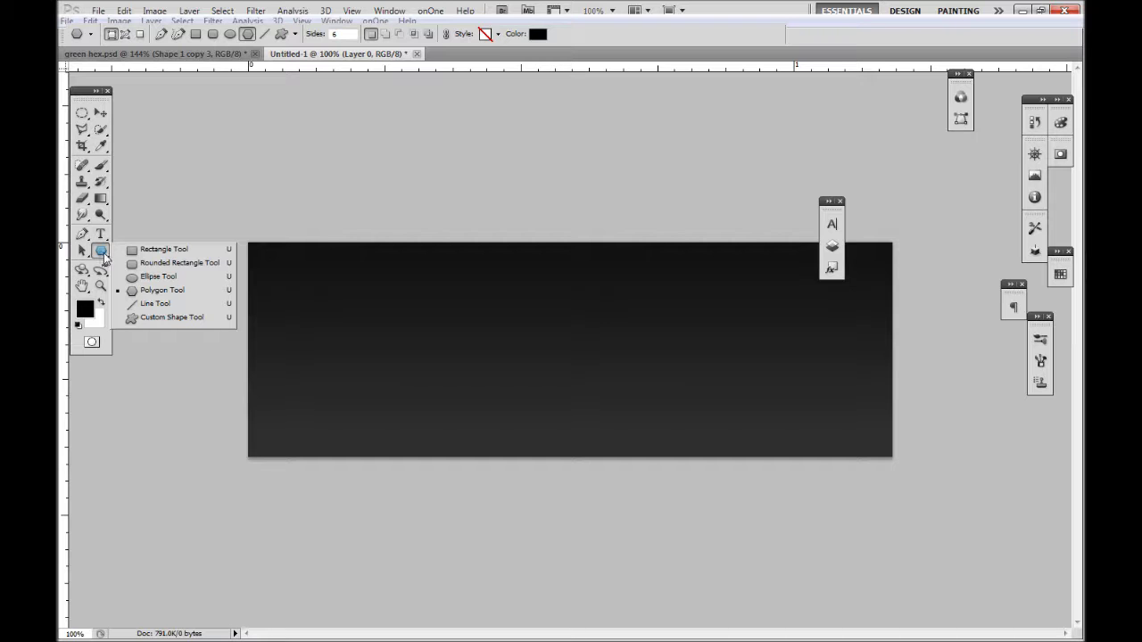
click(152, 293)
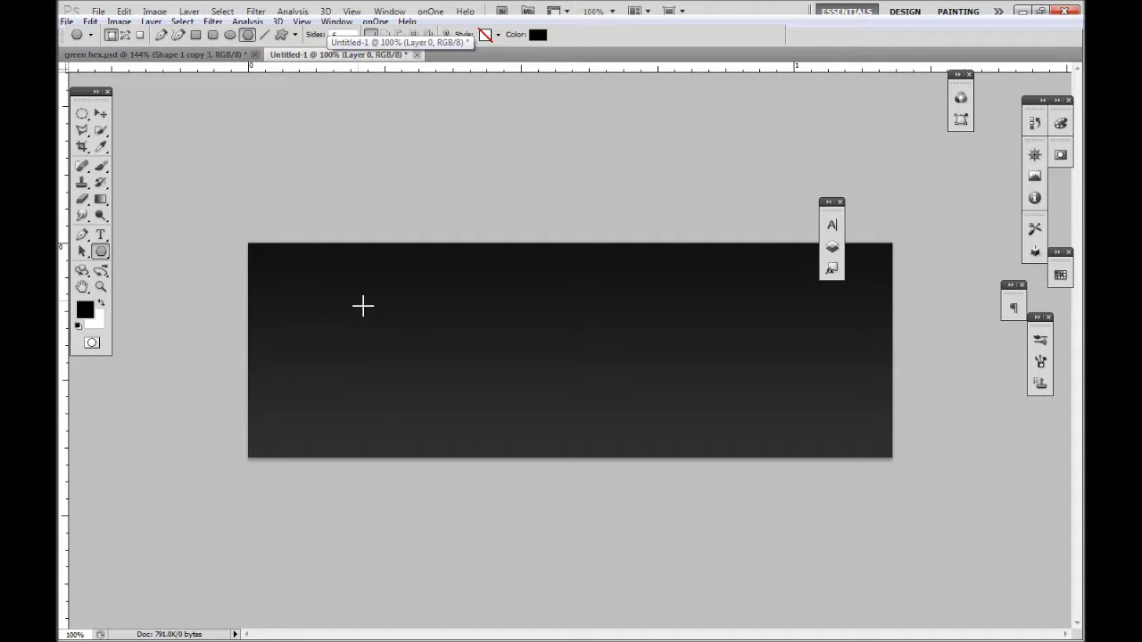
drag(357, 300, 388, 353)
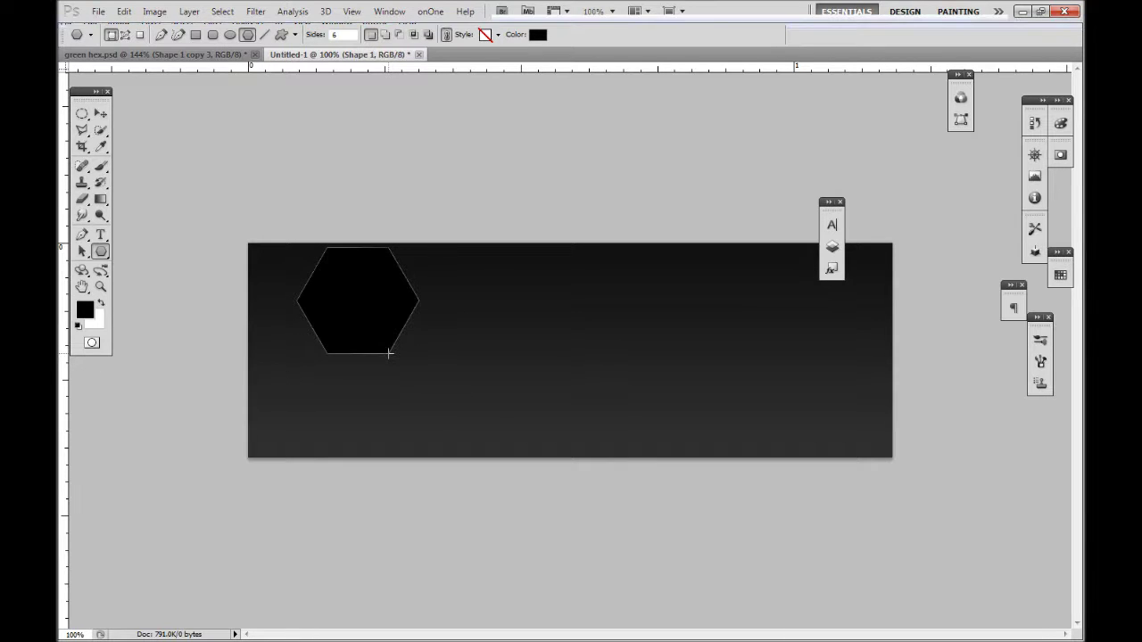
click(100, 115)
drag(358, 341, 401, 389)
click(482, 334)
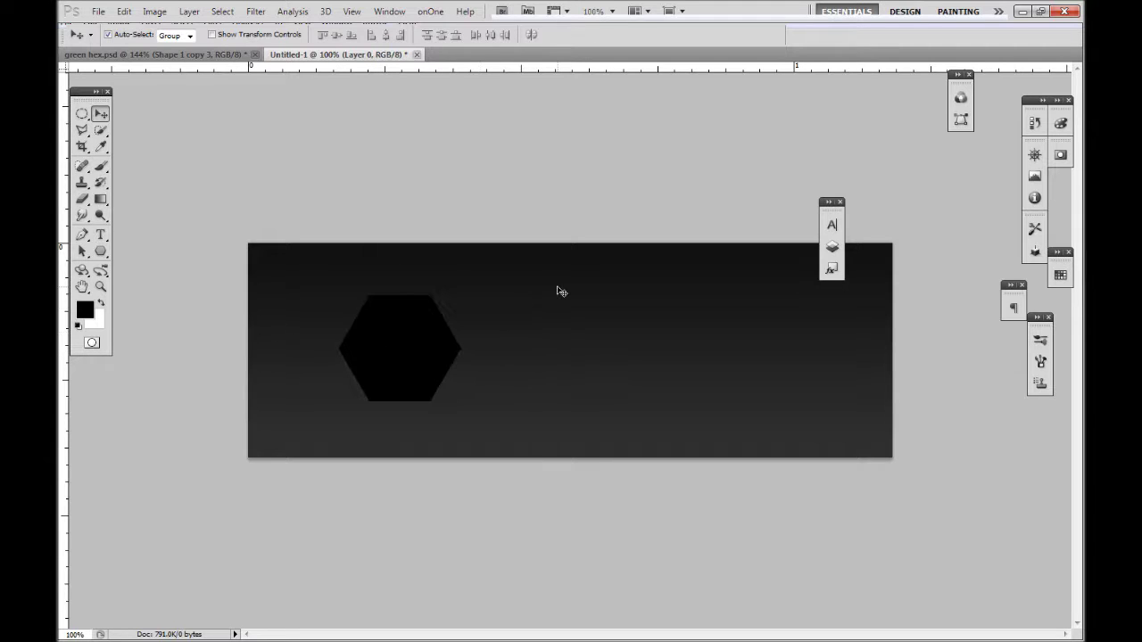
Set the fill of the hexagon layer Shape 1 to 0%
click(831, 247)
click(770, 272)
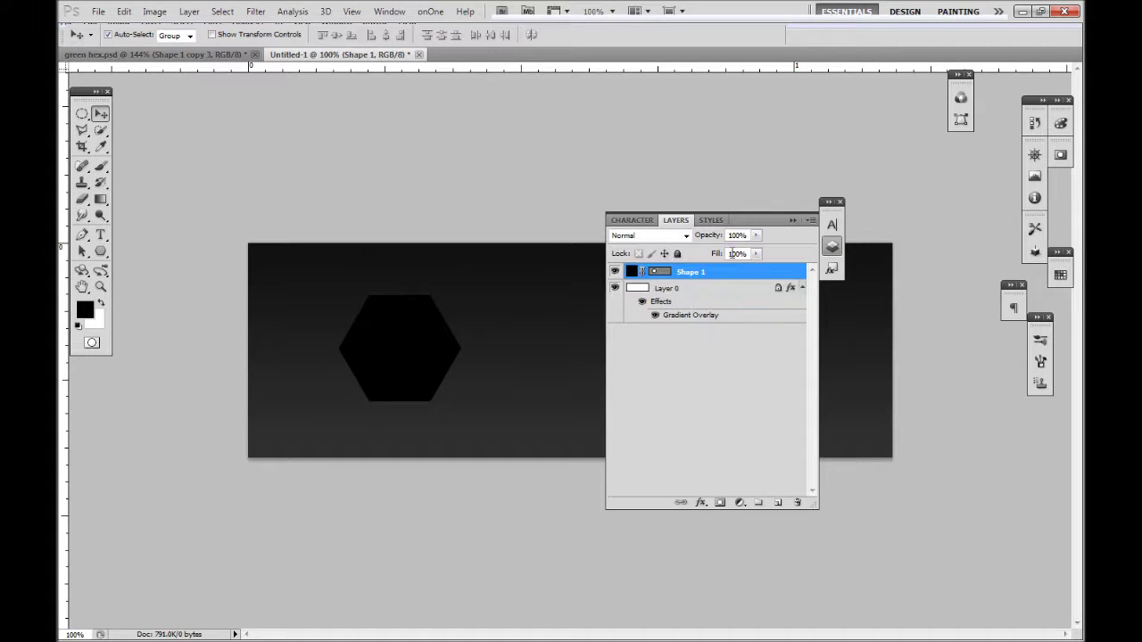
drag(722, 259, 618, 258)
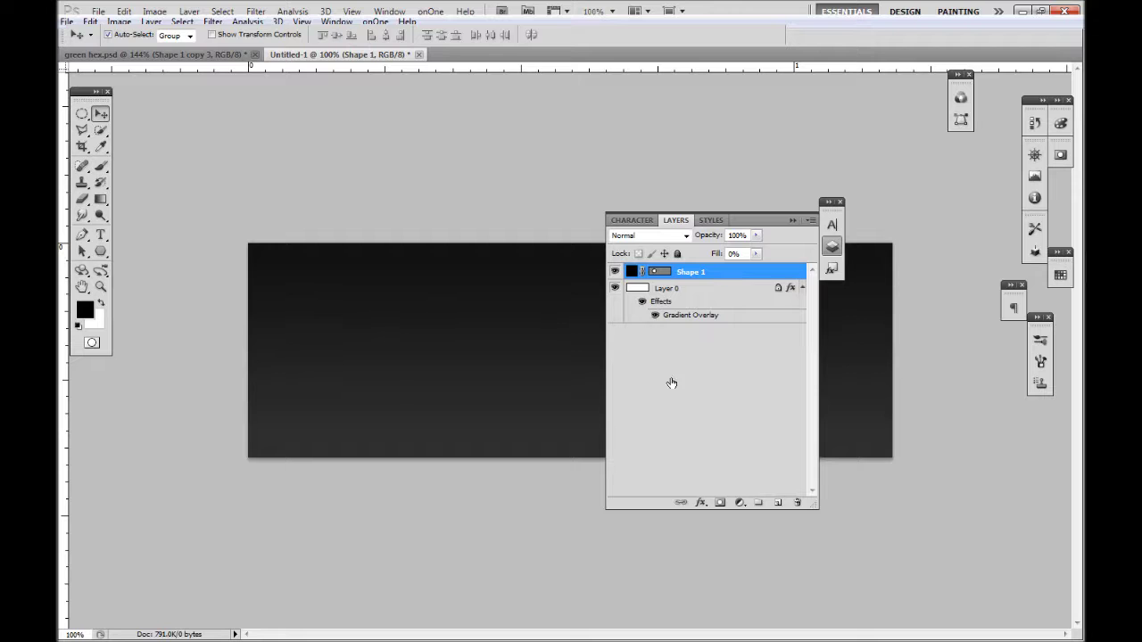
Add a black Stroke layer style of 5 px, positioned outside, to the Shape 1 hexagon
double_click(618, 388)
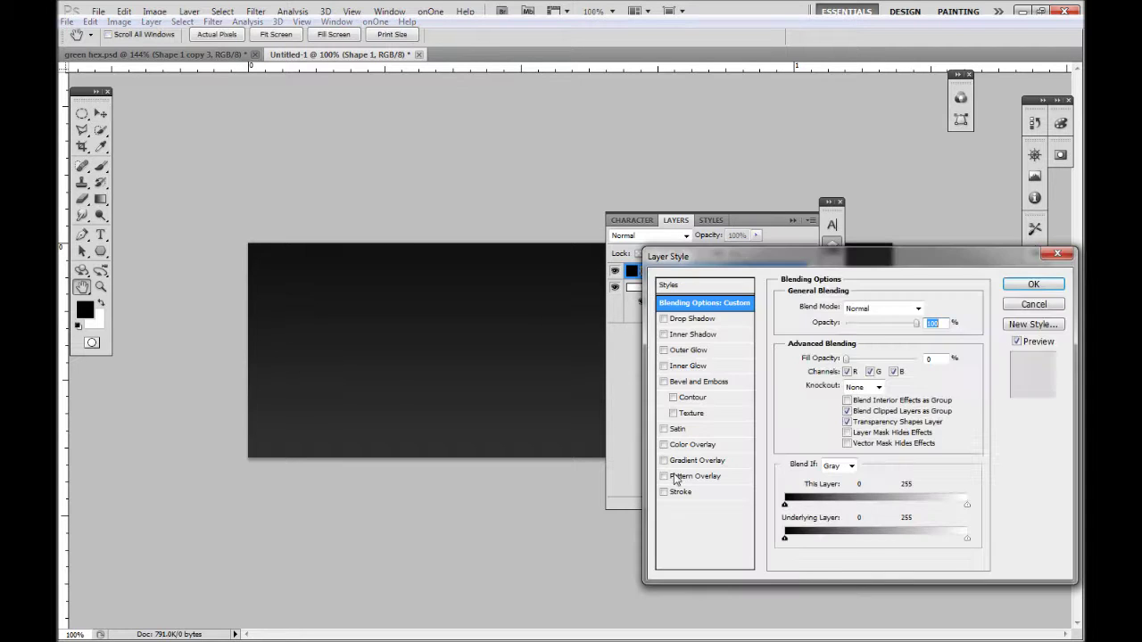
click(665, 493)
click(680, 492)
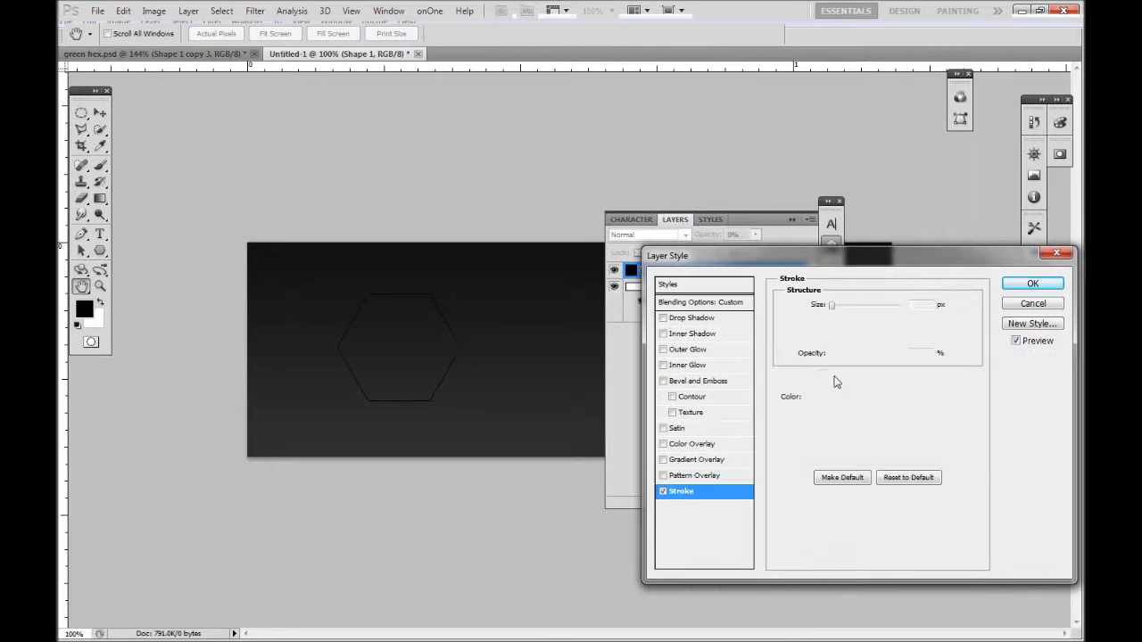
text(10)
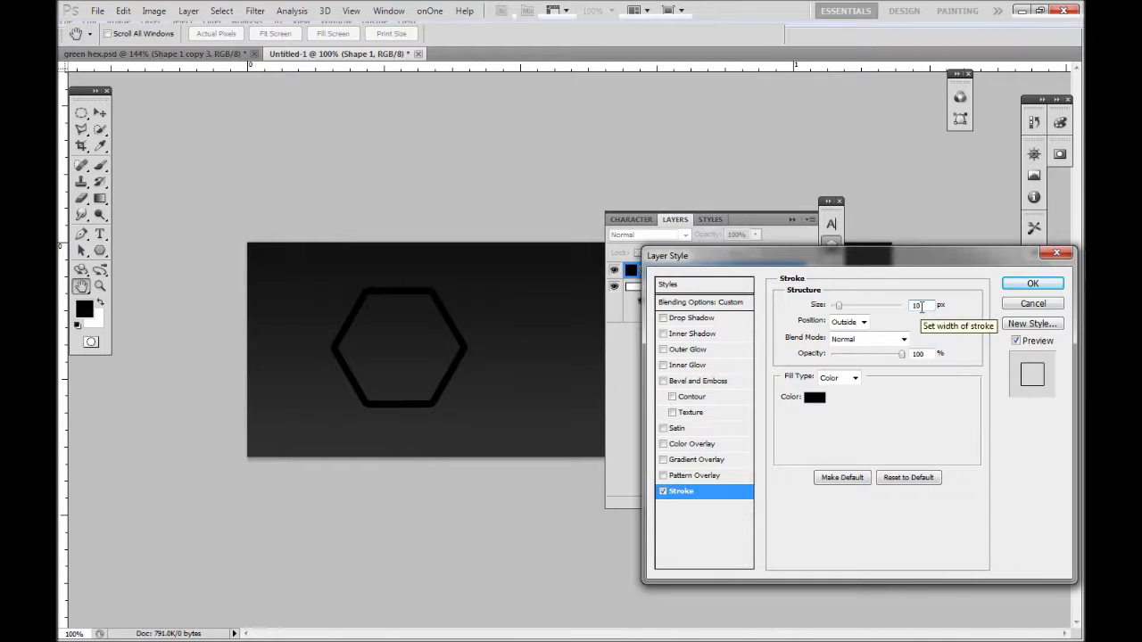
key(BackSpace)
text(5)
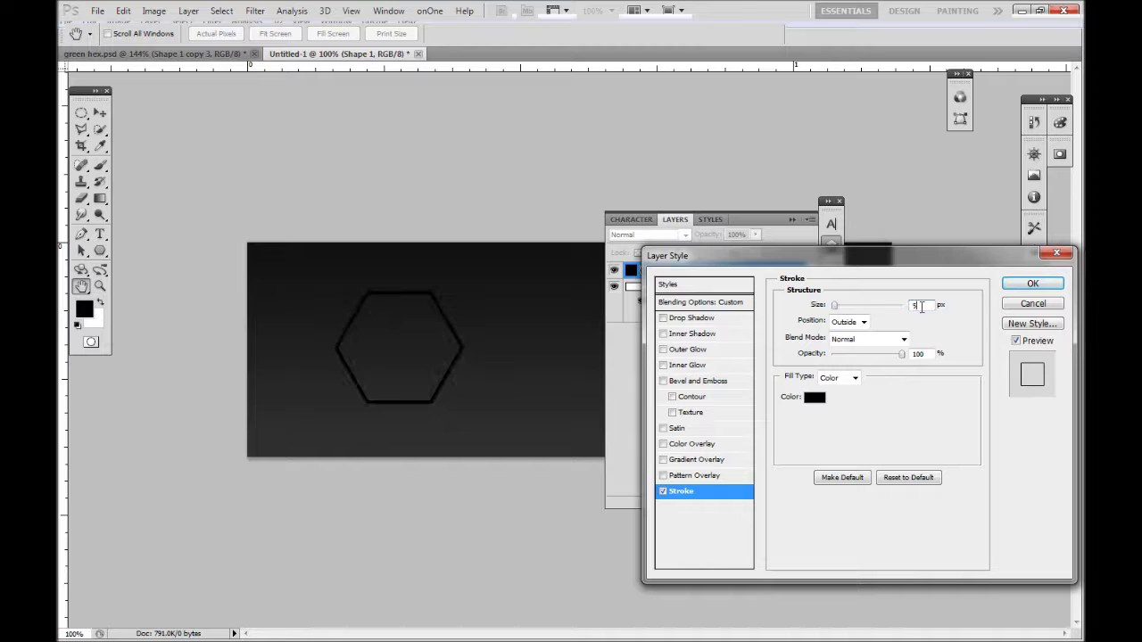
click(1032, 283)
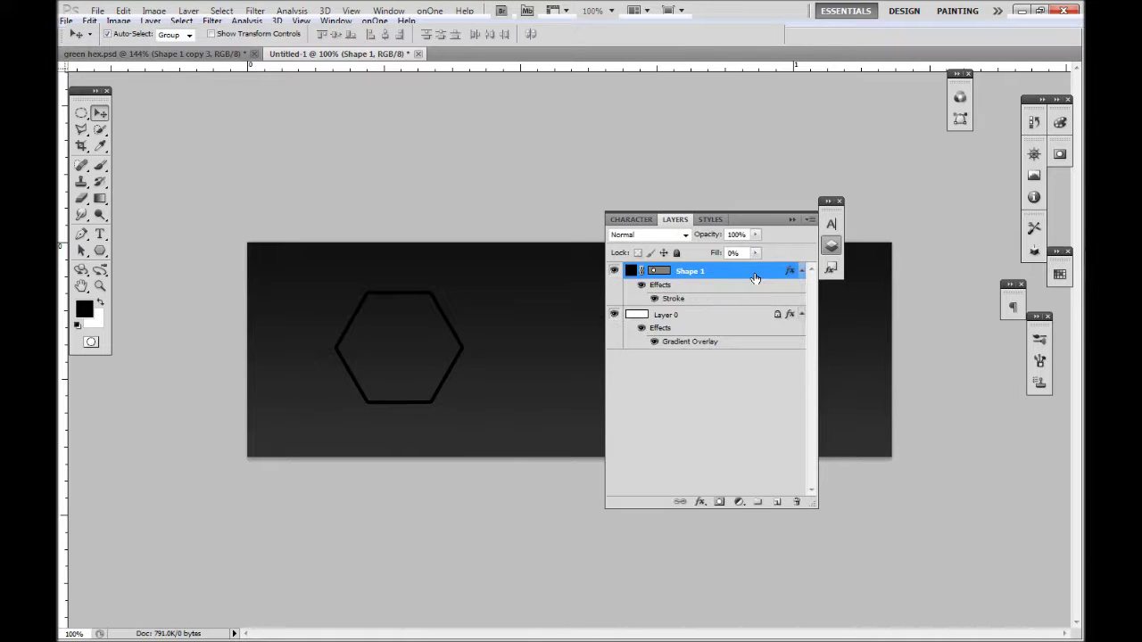
Rotate the hexagon by -90° with Free Transform so it stands on a corner point
key(ctrl+t)
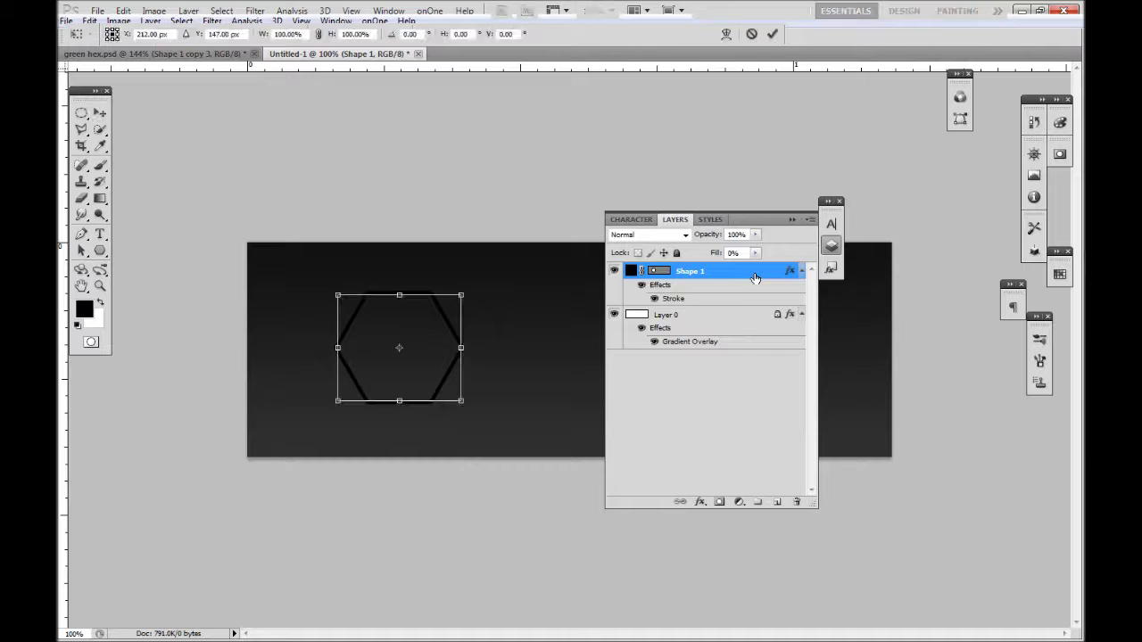
drag(467, 287, 361, 282)
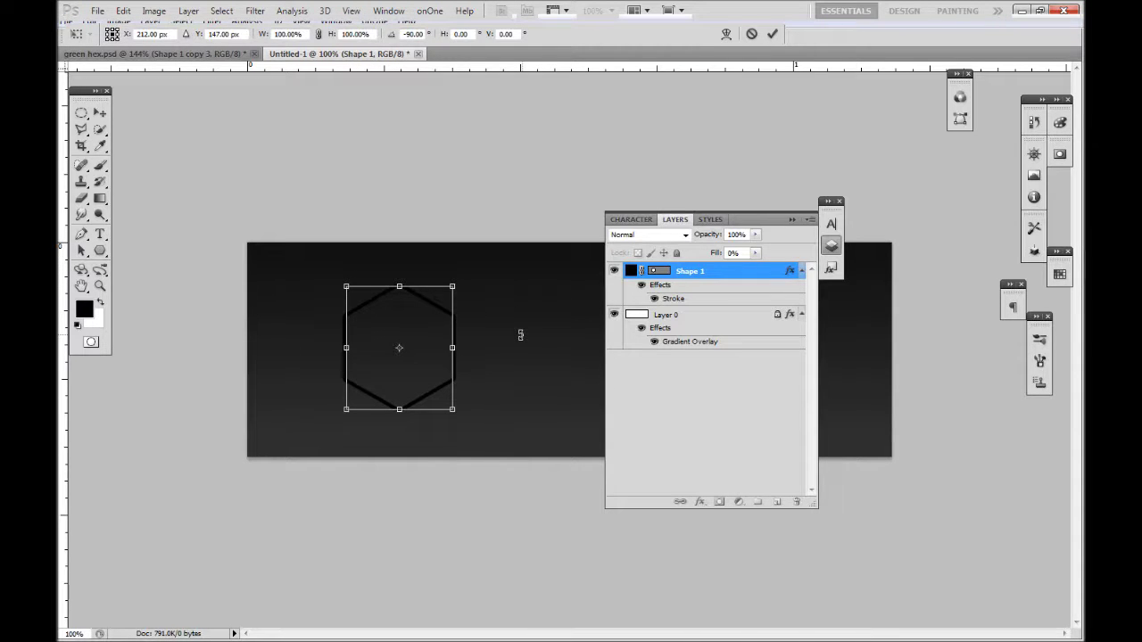
key(Return)
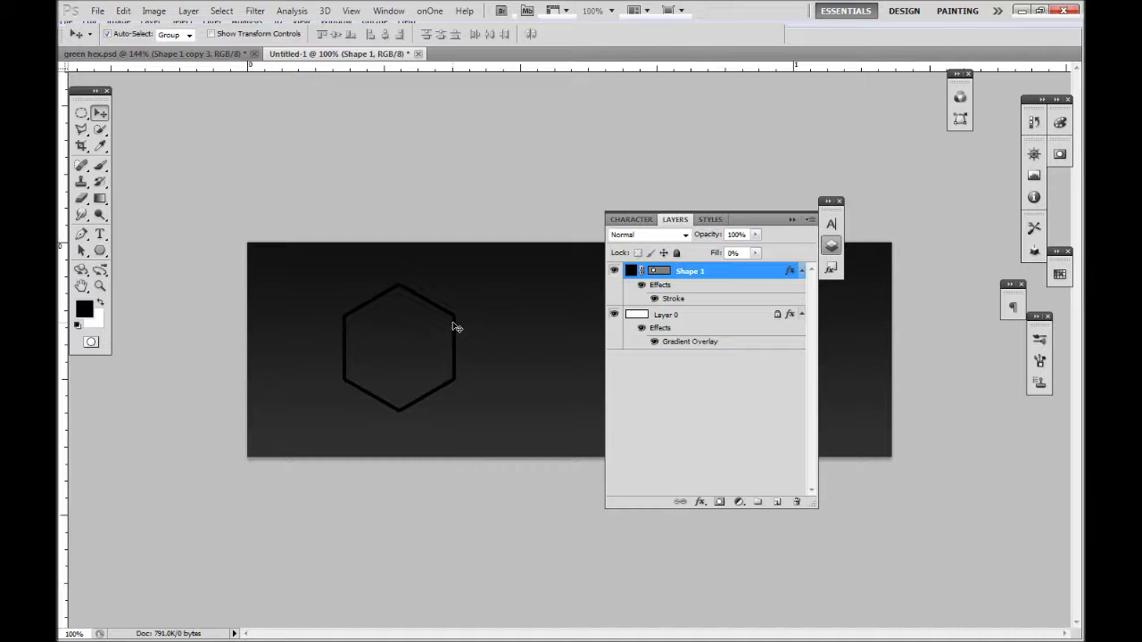
Duplicate the hexagon layer three times
key(ctrl+j)
key(ctrl+j)
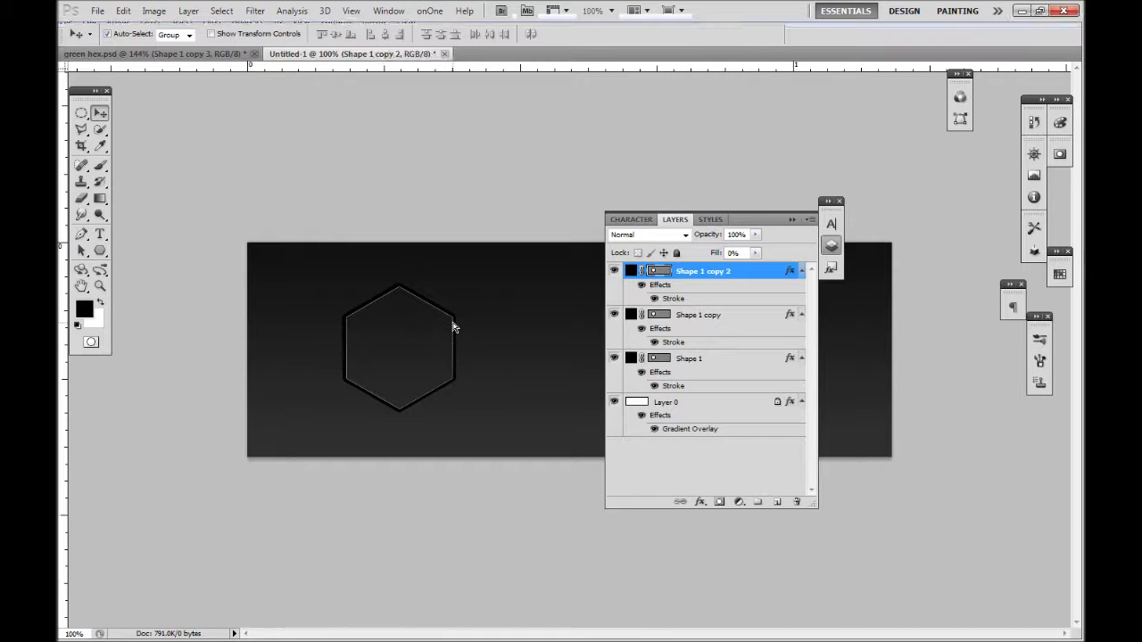
key(ctrl+j)
Move the topmost hexagon copy horizontally so it sits flush against the right edge of the original
click(457, 328)
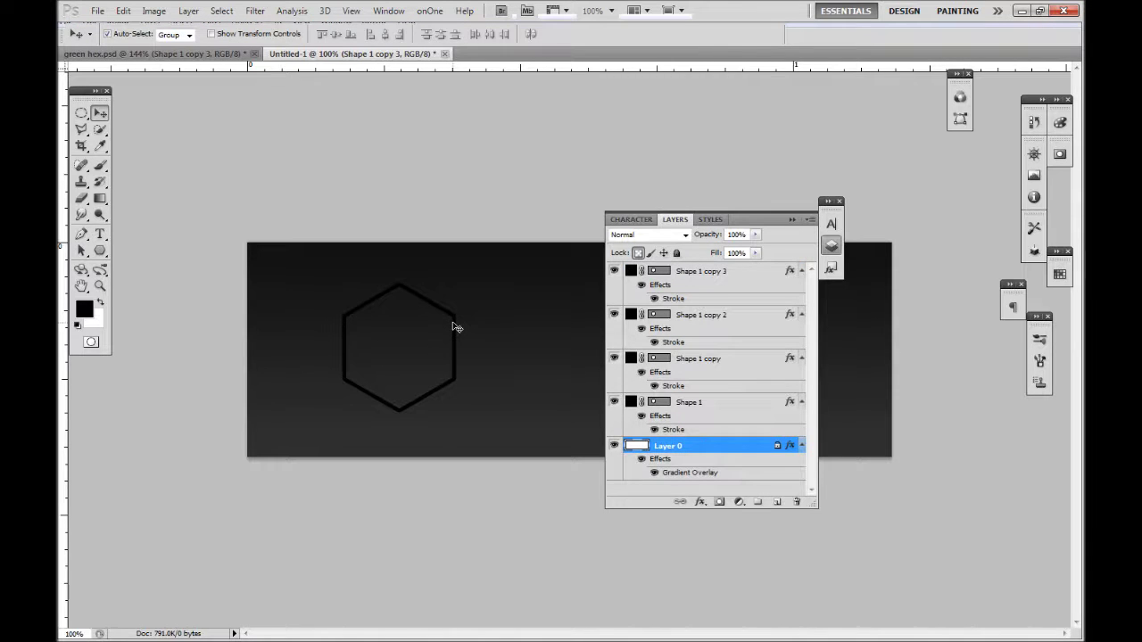
click(424, 336)
drag(473, 330, 522, 330)
key(ctrl+z)
key(ctrl+z)
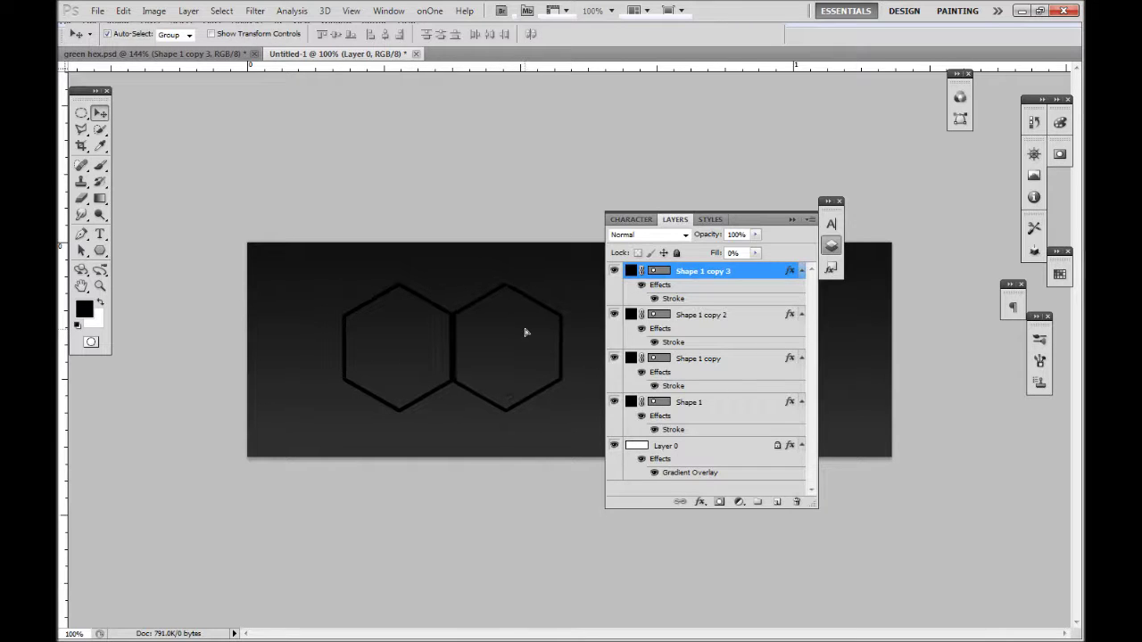
Move the two remaining hexagon copies to the right to start the third and fourth cells of the row
drag(740, 221, 868, 189)
drag(401, 374, 612, 412)
drag(421, 360, 702, 356)
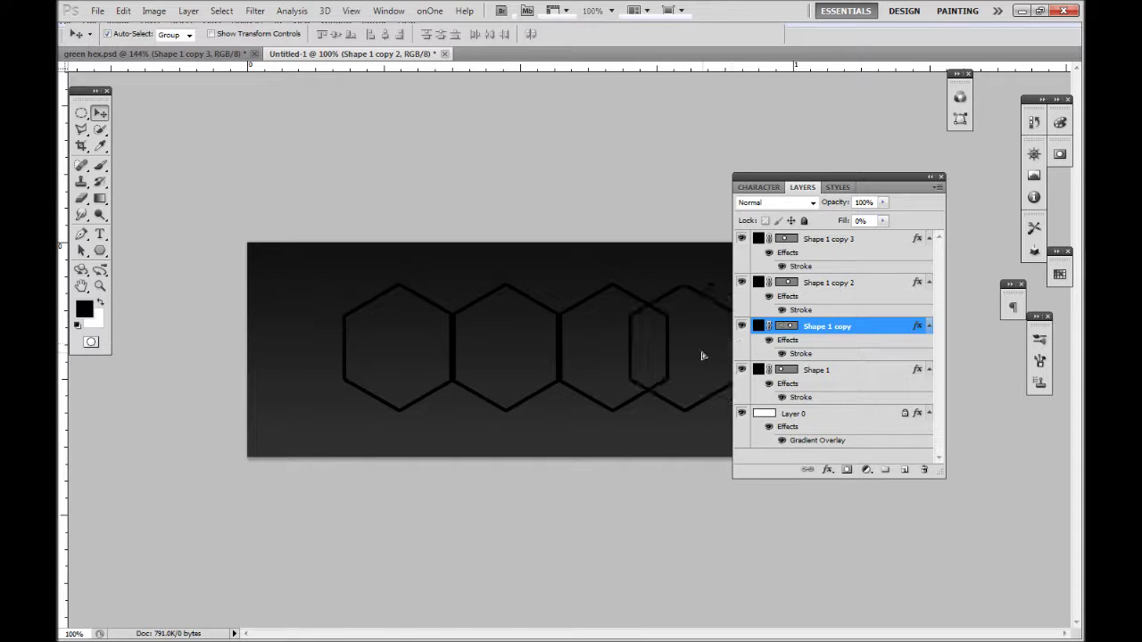
Adjust the third and fourth hexagons so all four outlines line up edge to edge in one straight row
drag(795, 184, 869, 451)
click(648, 355)
mouse_move(649, 354)
mouse_down()
mouse_move(683, 355)
mouse_move(650, 363)
mouse_up()
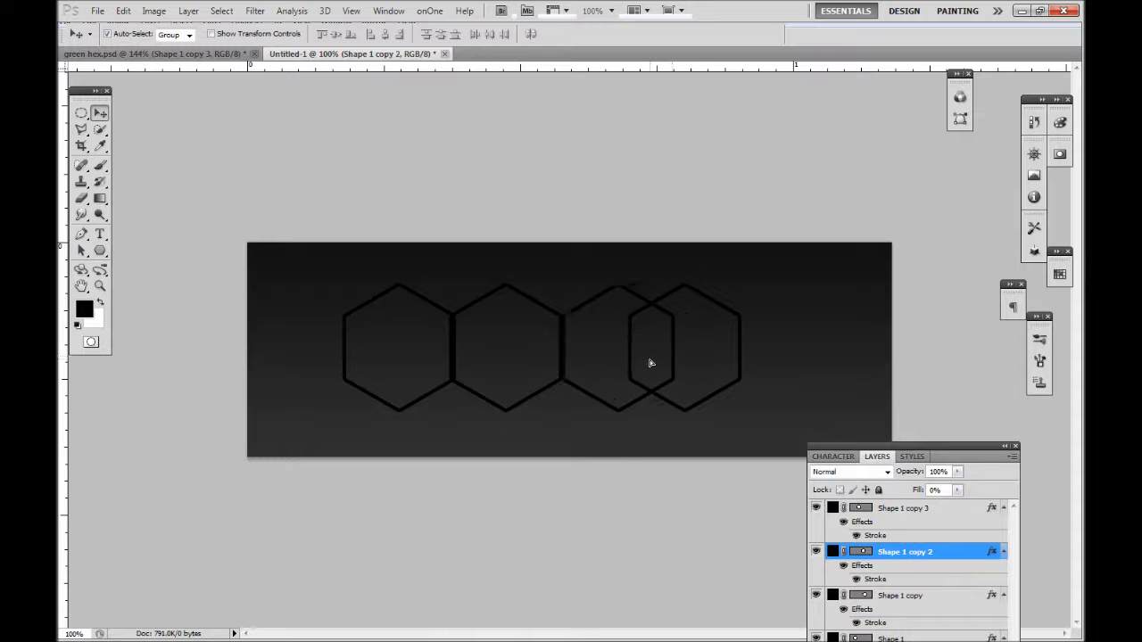
drag(718, 342, 752, 342)
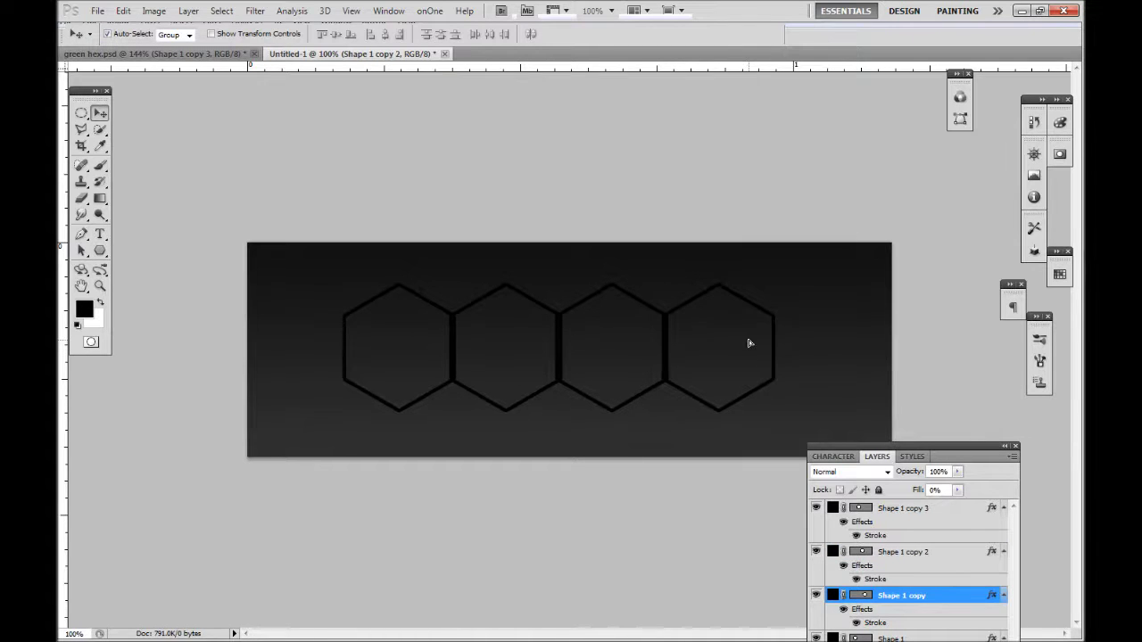
click(351, 11)
click(384, 262)
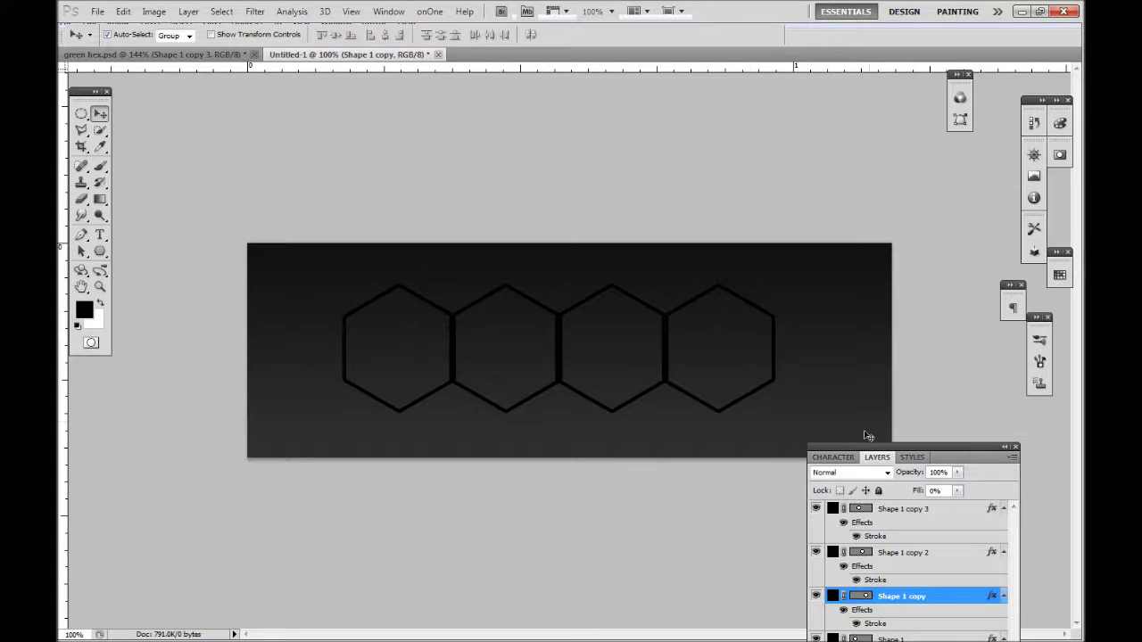
Nudge the third and fourth hexagons slightly right so their shared edges match the spacing of the first pair
drag(861, 454, 821, 319)
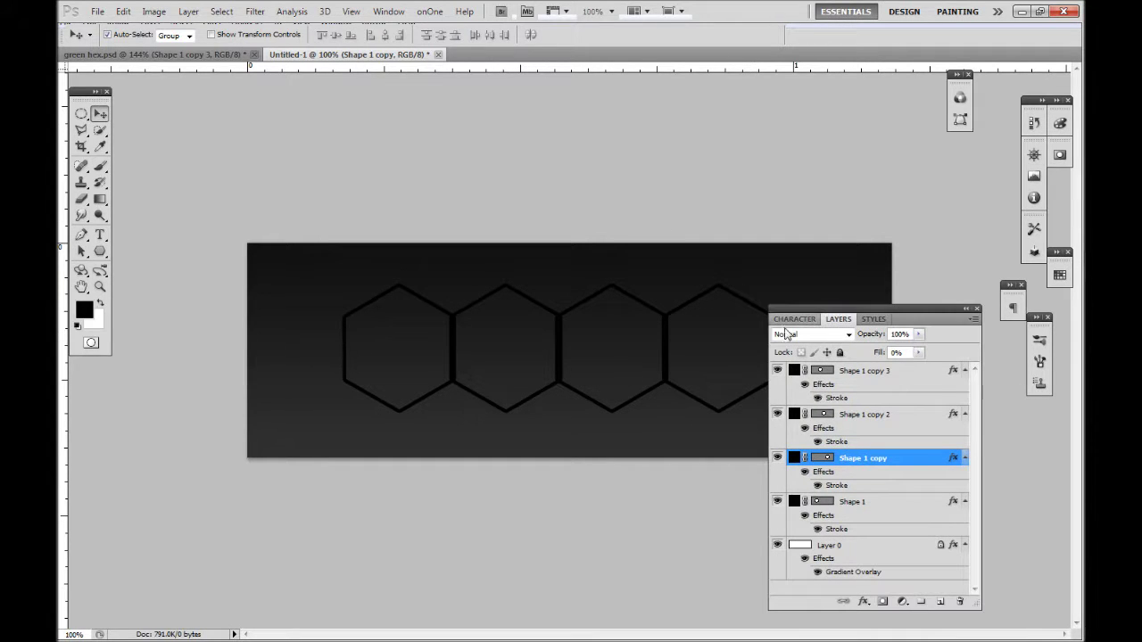
click(654, 354)
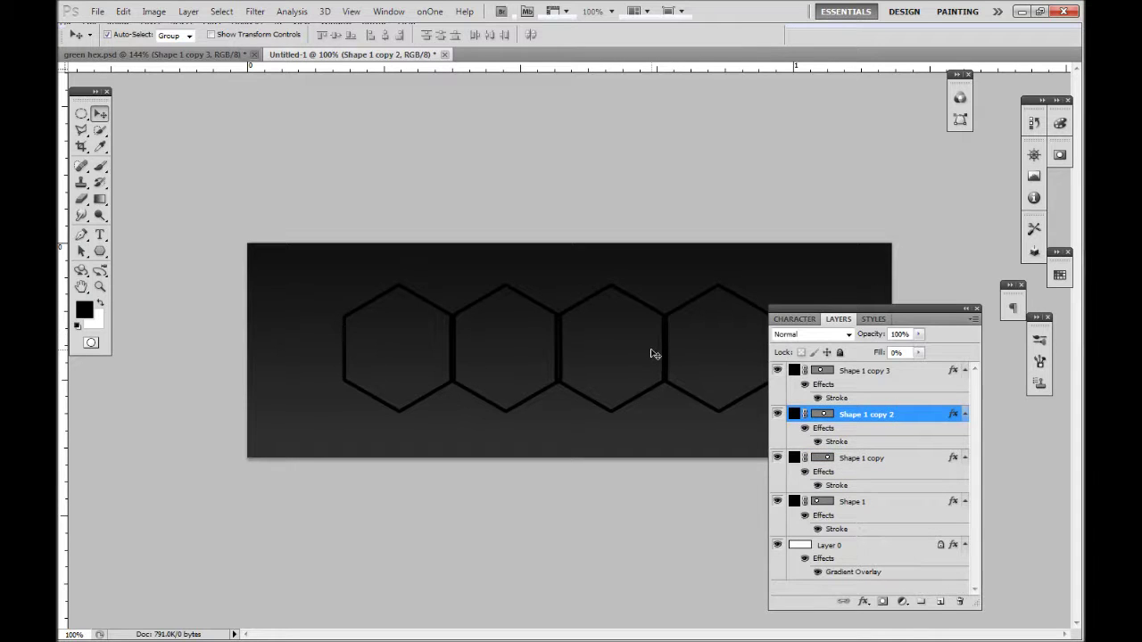
key(Right)
key(Right)
click(703, 360)
key(Right)
key(Right)
key(Right)
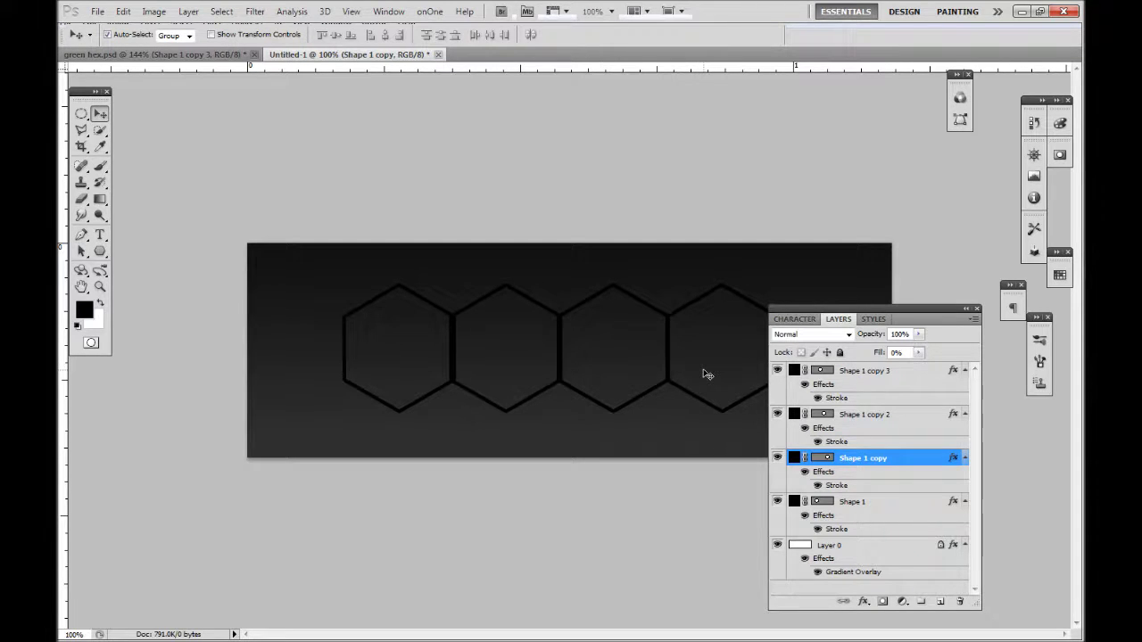
Merge the four hexagon shape layers into a single layer
click(887, 375)
shift+click(867, 515)
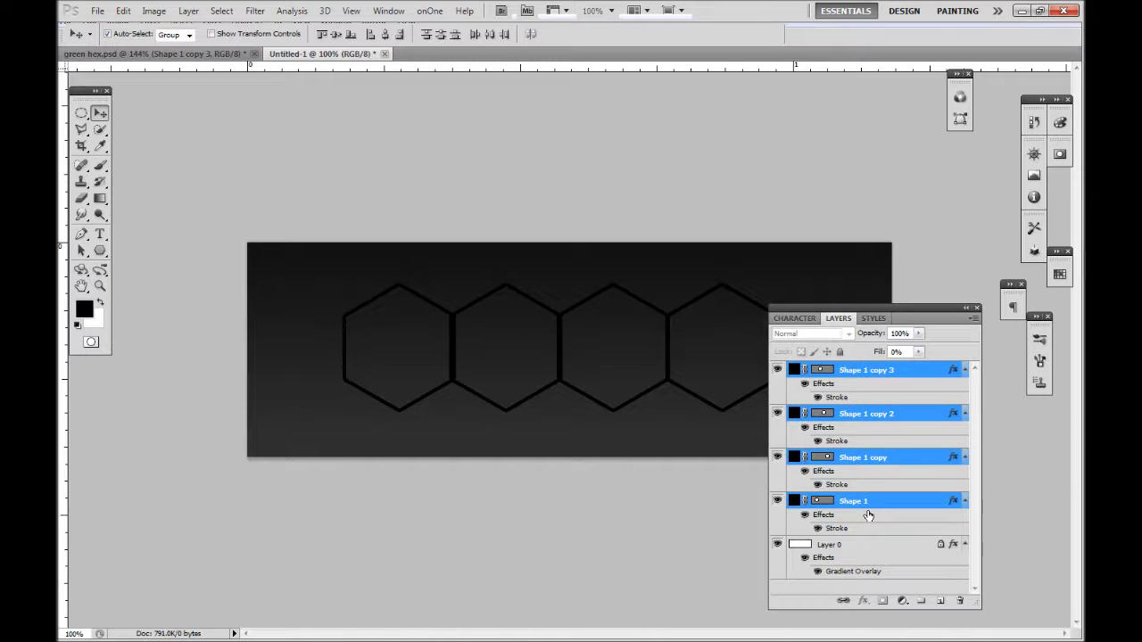
key(ctrl+e)
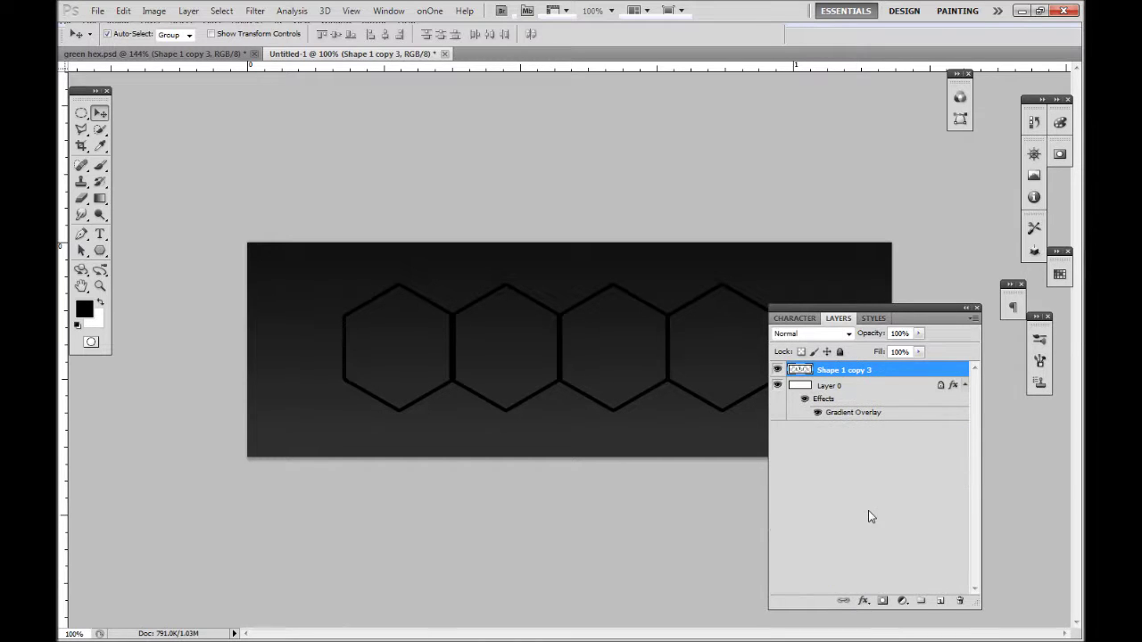
Add a Stroke layer style to the merged hexagon row with color 66ff00
double_click(901, 373)
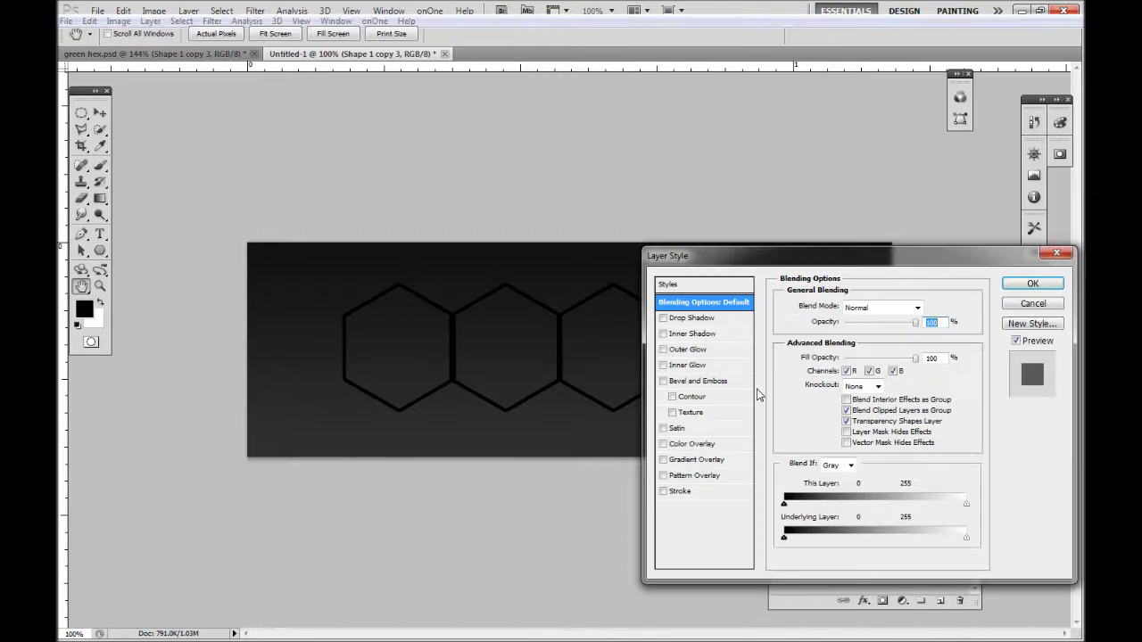
click(678, 493)
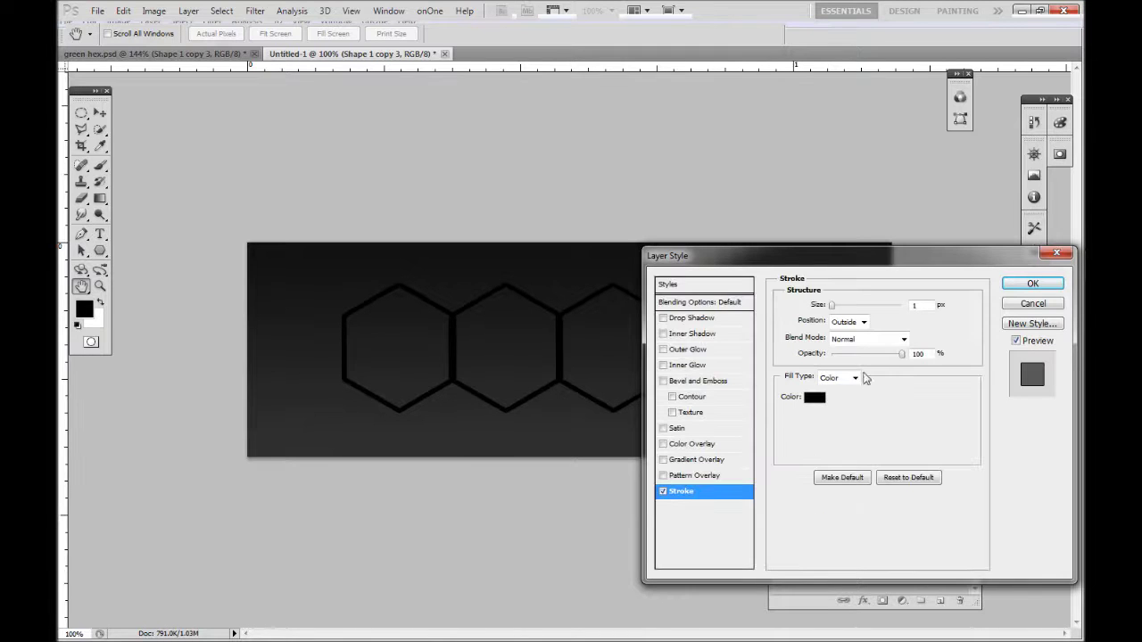
click(812, 398)
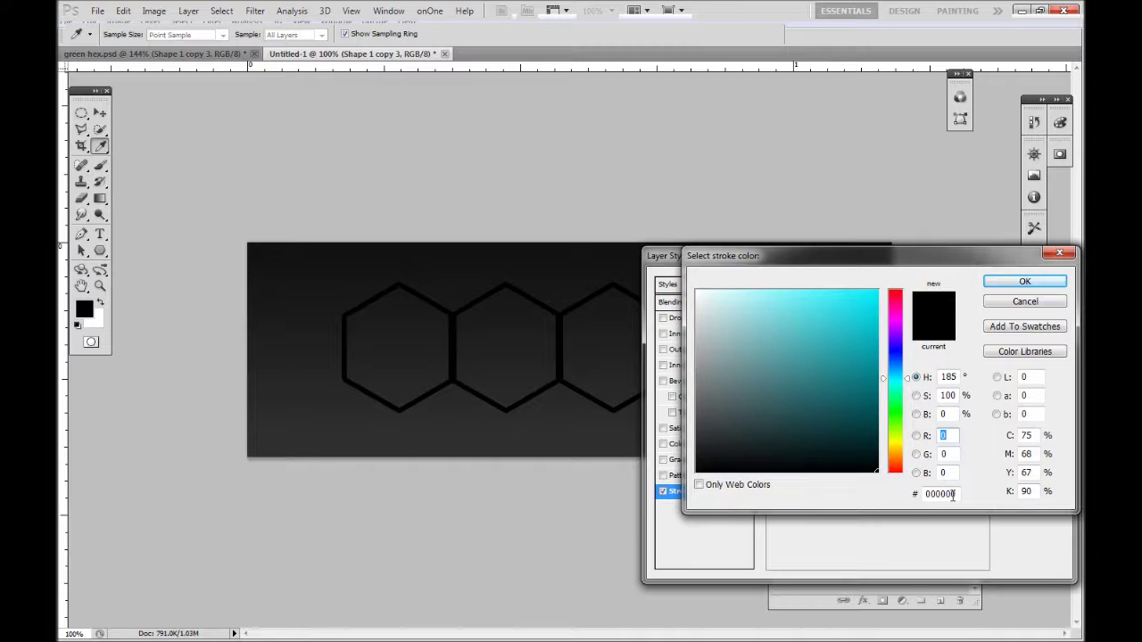
double_click(952, 496)
text(066ff0)
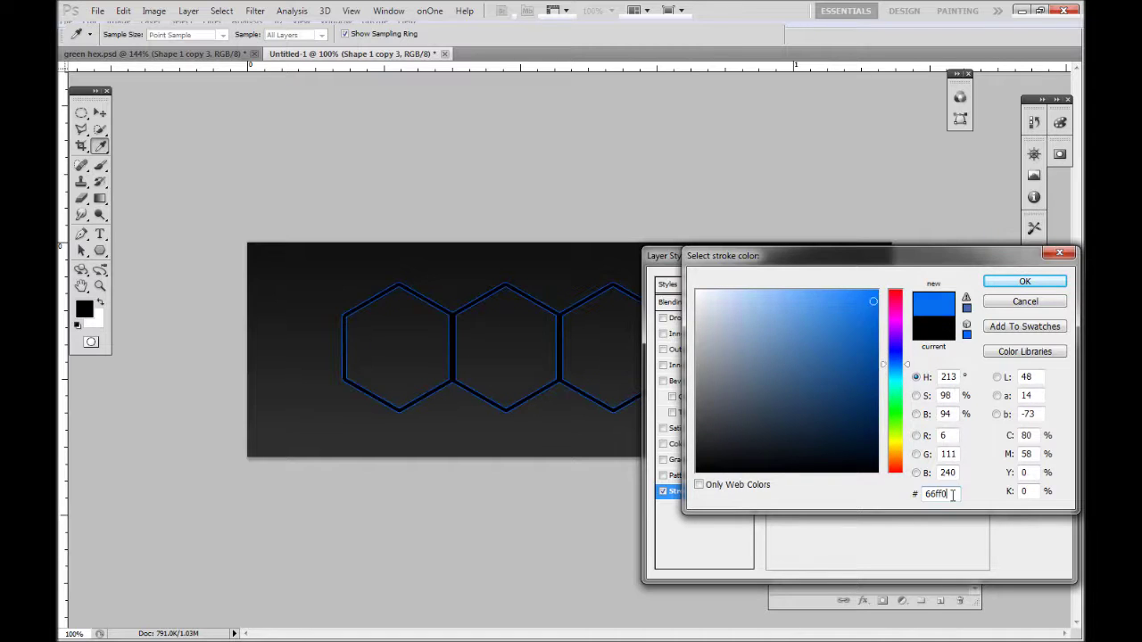
text(0)
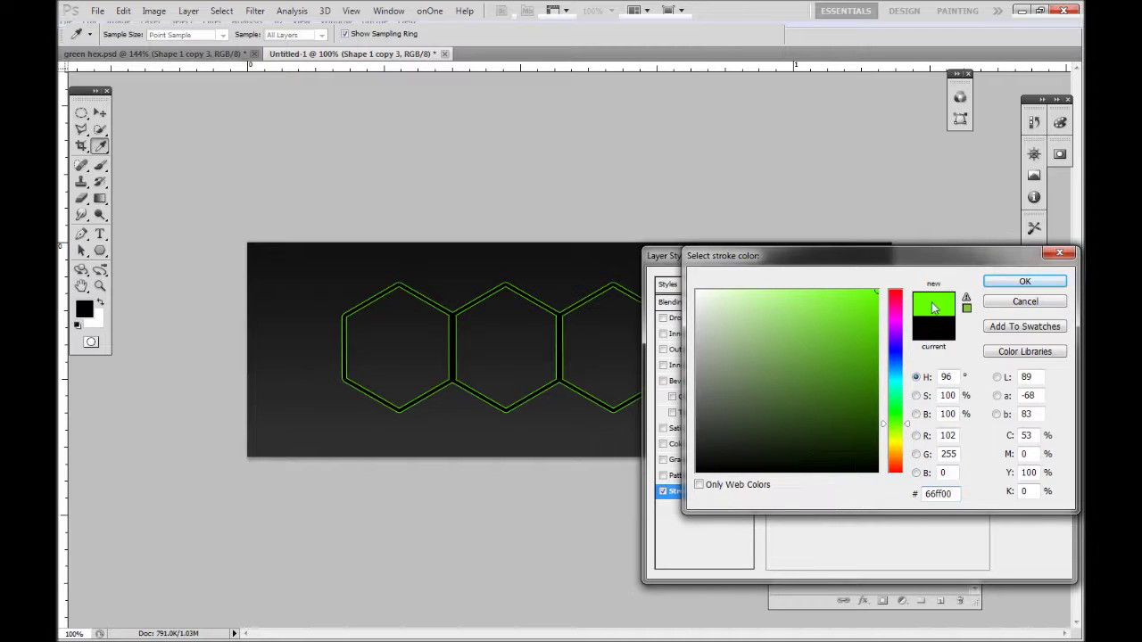
click(1024, 281)
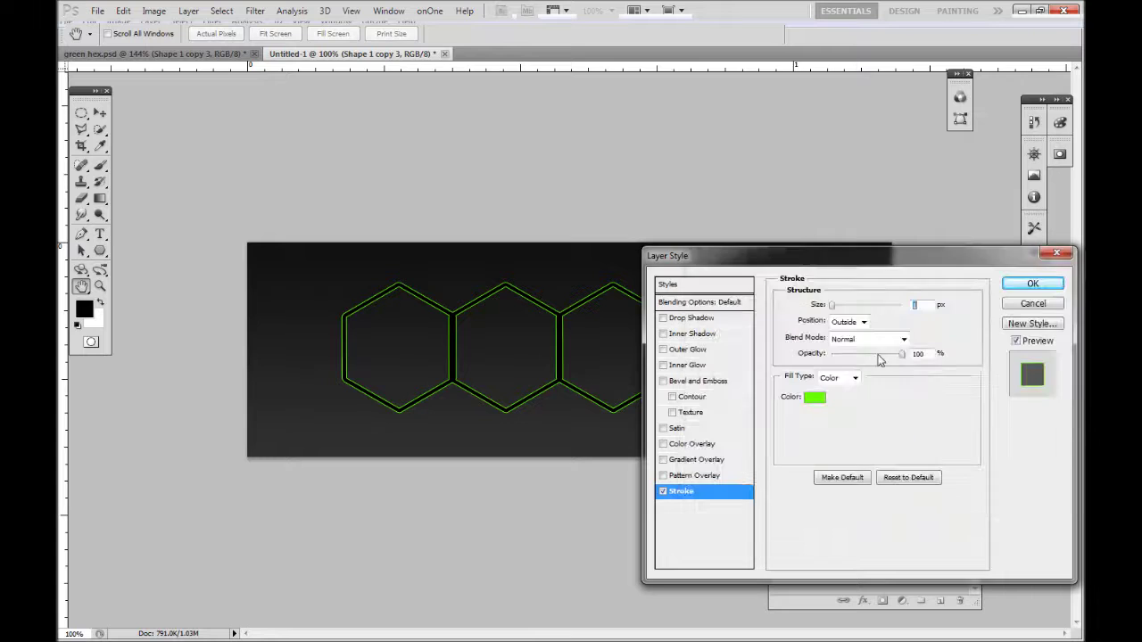
Set the green stroke's size to 30 px and its position to Center
text(30)
click(863, 323)
click(860, 359)
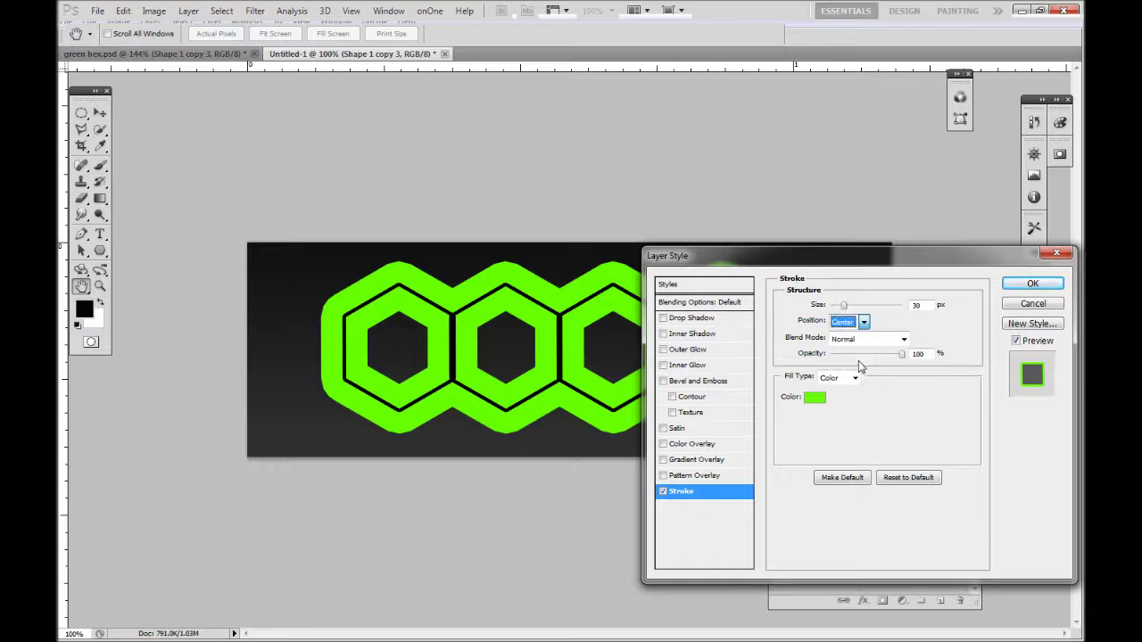
Enable Bevel and Emboss on the hexagon row with size 3 px and soften 4 px
click(664, 381)
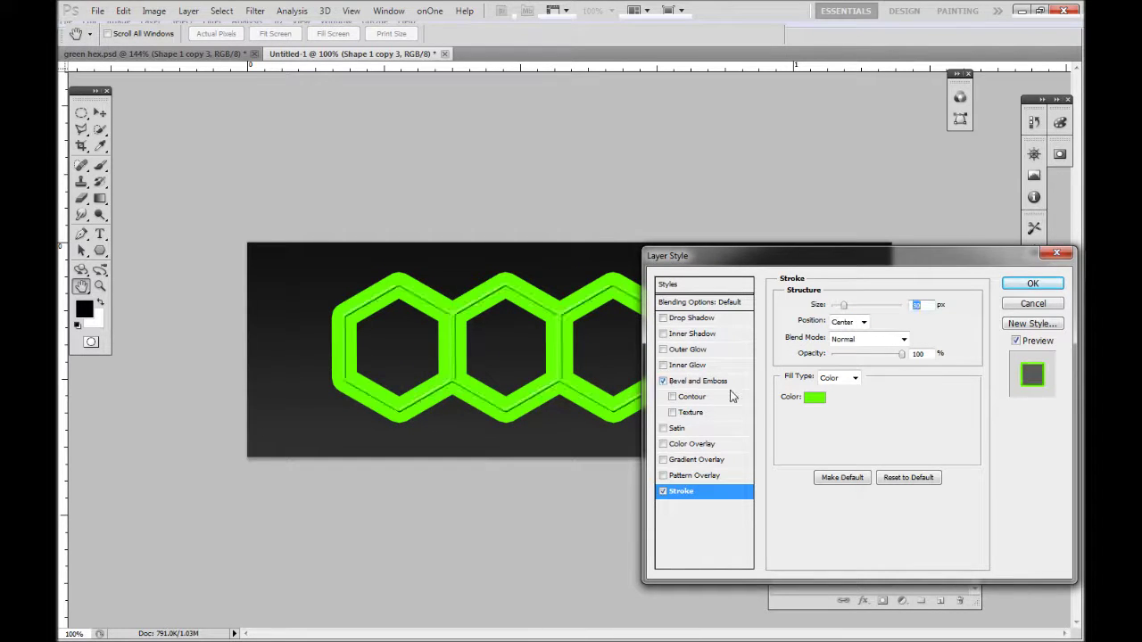
click(736, 382)
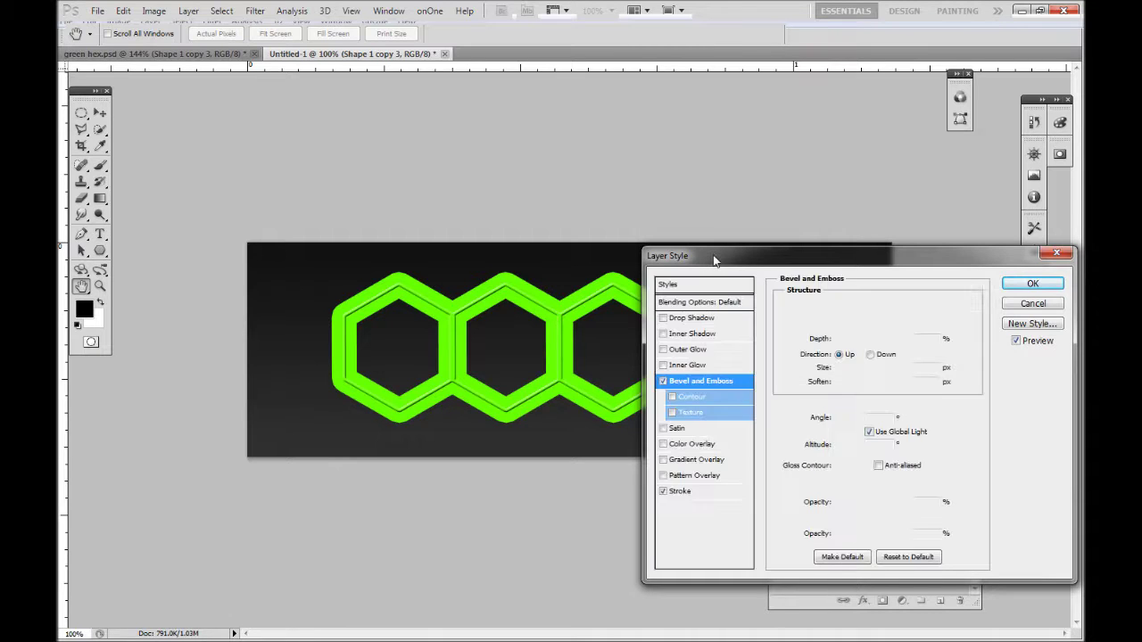
mouse_move(714, 257)
mouse_down()
mouse_move(789, 279)
mouse_move(756, 218)
mouse_up()
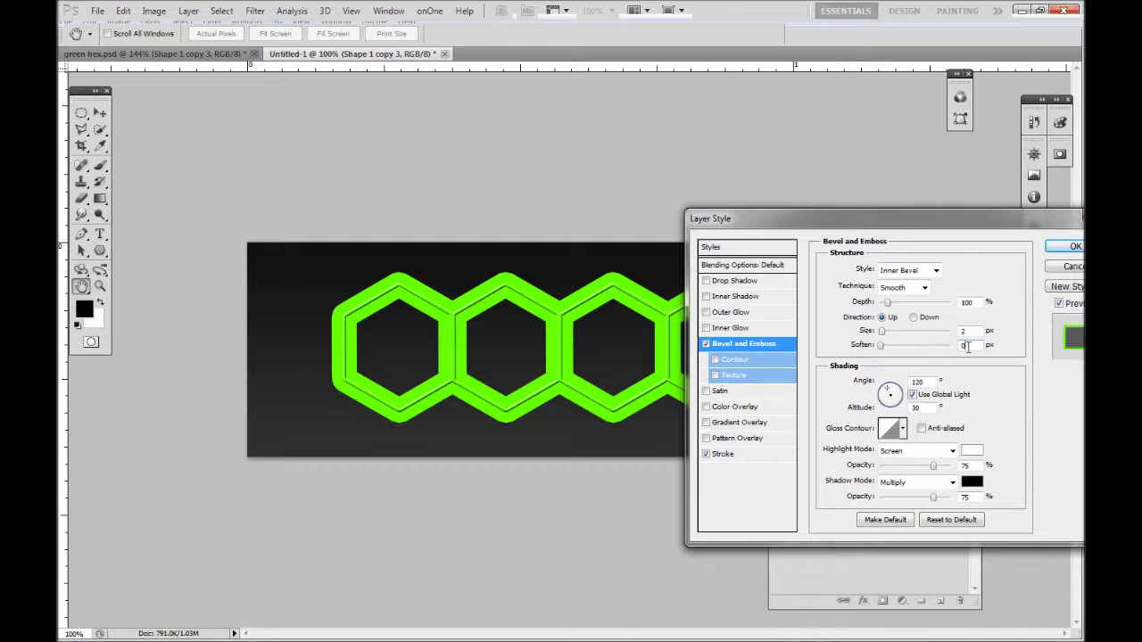
text(4)
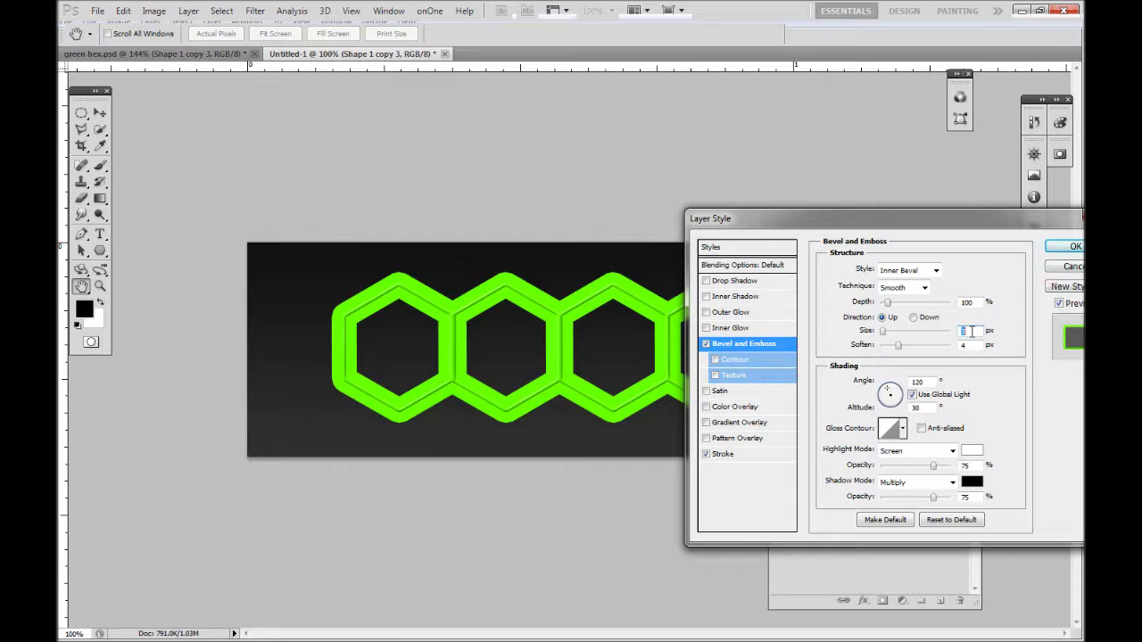
Turn off global light for the bevel and choose the double-peaked gloss contour
click(913, 395)
click(903, 429)
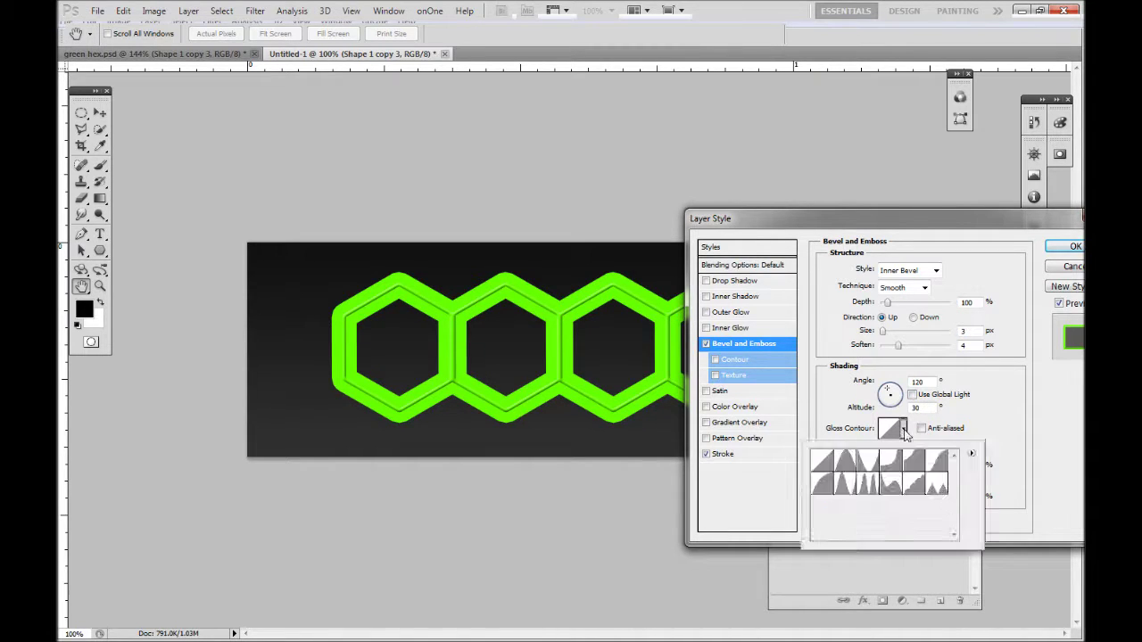
click(862, 486)
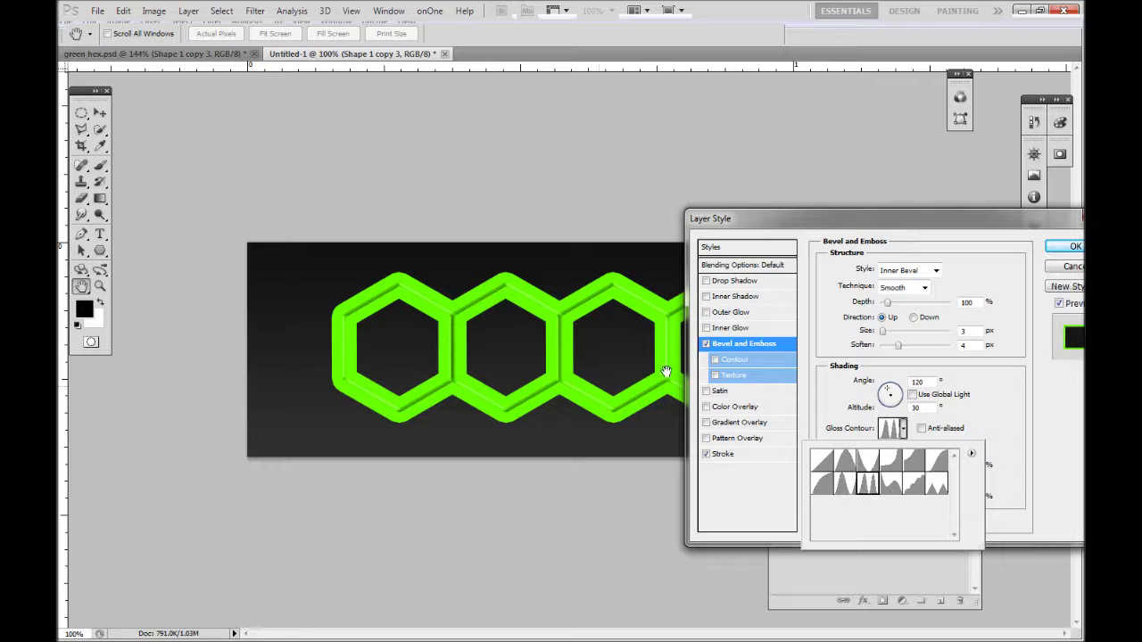
click(812, 373)
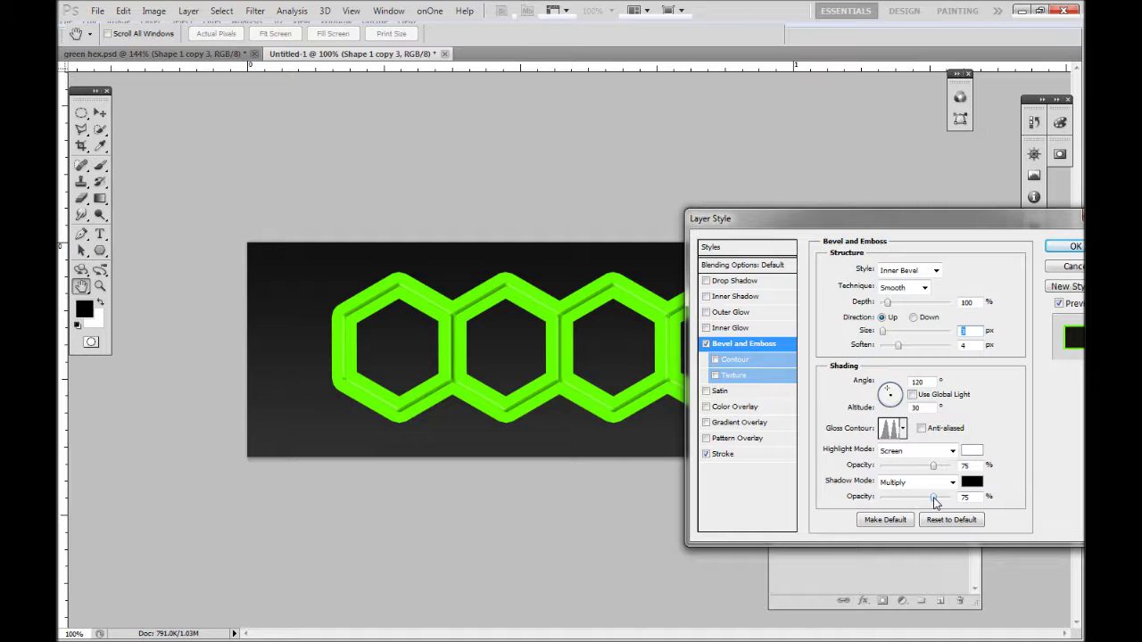
Raise the bevel's shadow opacity to 100% and apply the layer style
mouse_move(934, 501)
mouse_down()
mouse_move(906, 500)
mouse_move(949, 507)
mouse_up()
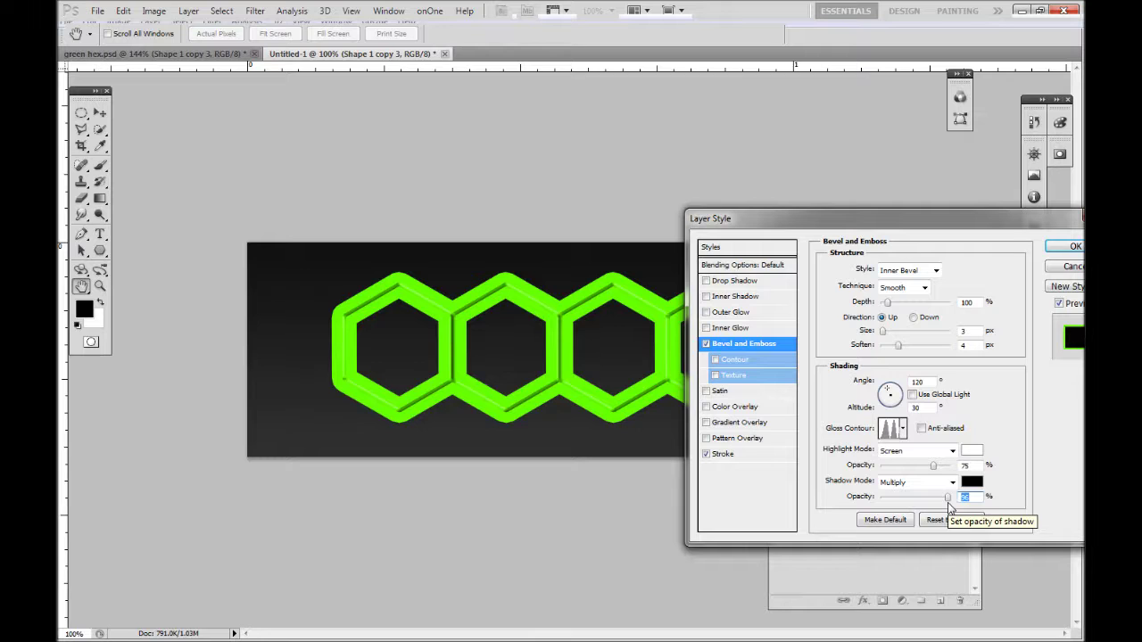
drag(948, 499, 963, 498)
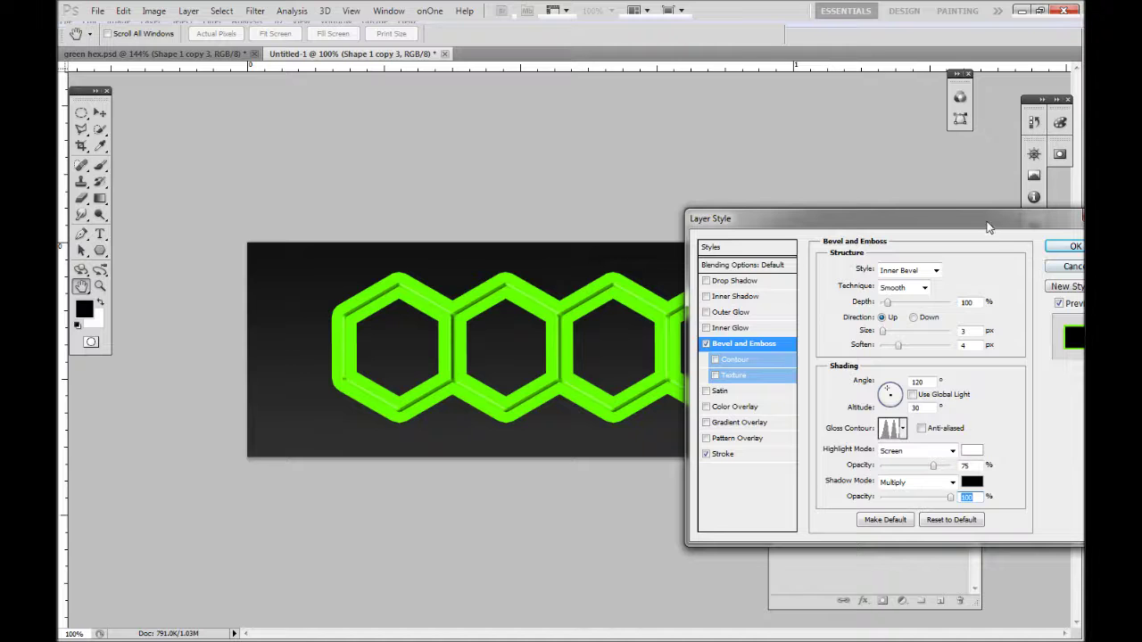
drag(987, 228, 892, 211)
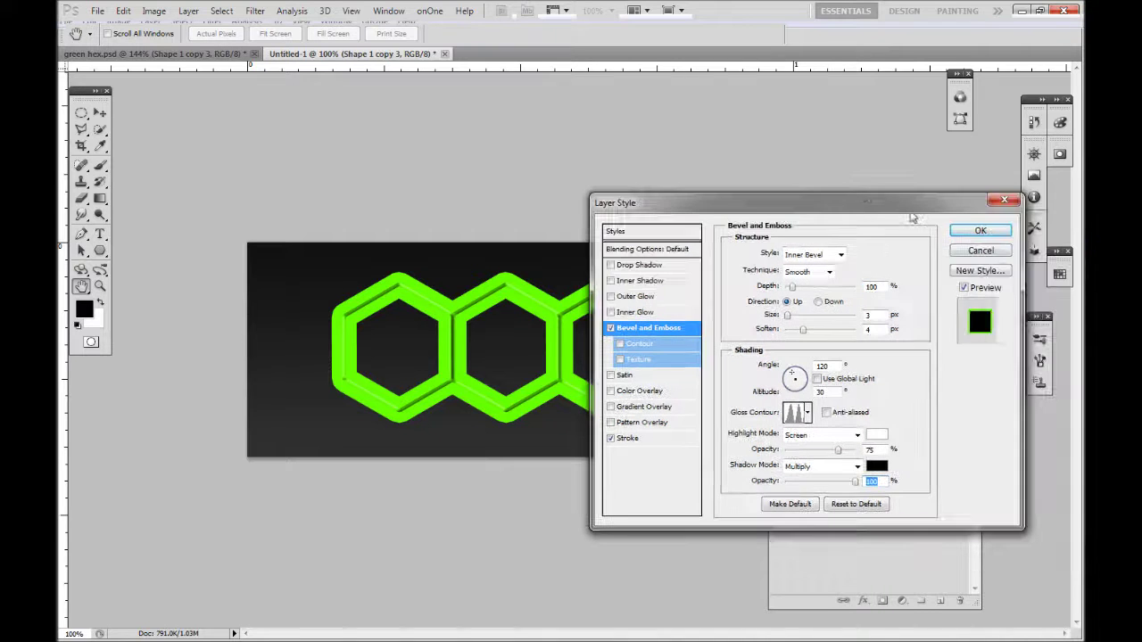
click(967, 234)
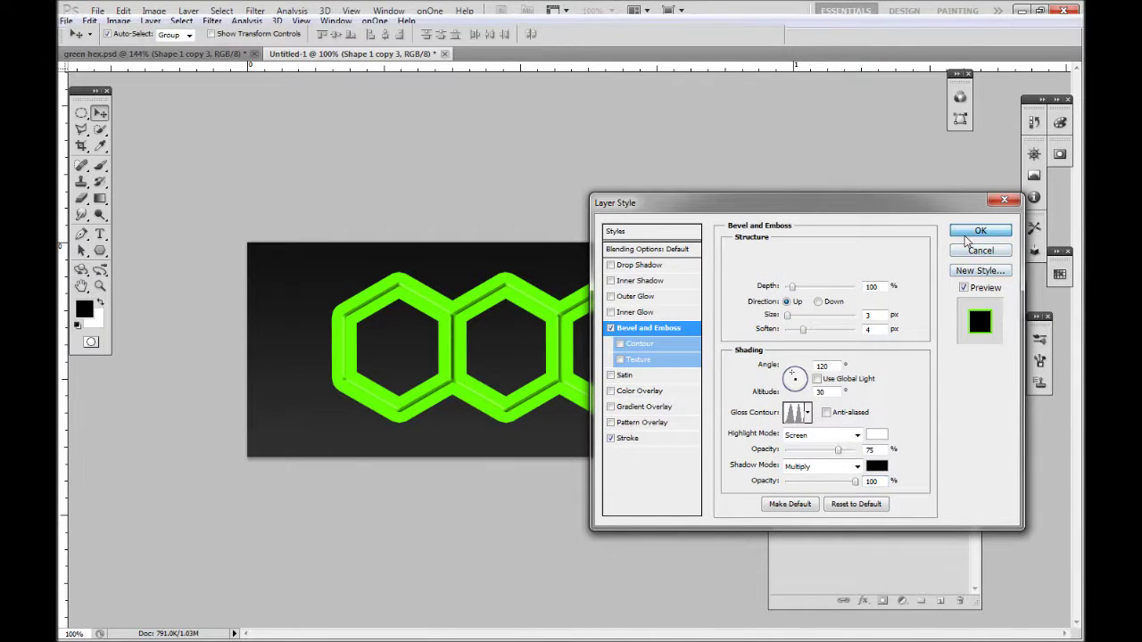
Rotate the hexagon row by -15° and move it into the banner's upper-left corner, partly beyond the canvas edges
mouse_move(559, 320)
mouse_down()
mouse_move(466, 318)
mouse_move(491, 318)
mouse_up()
key(ctrl+t)
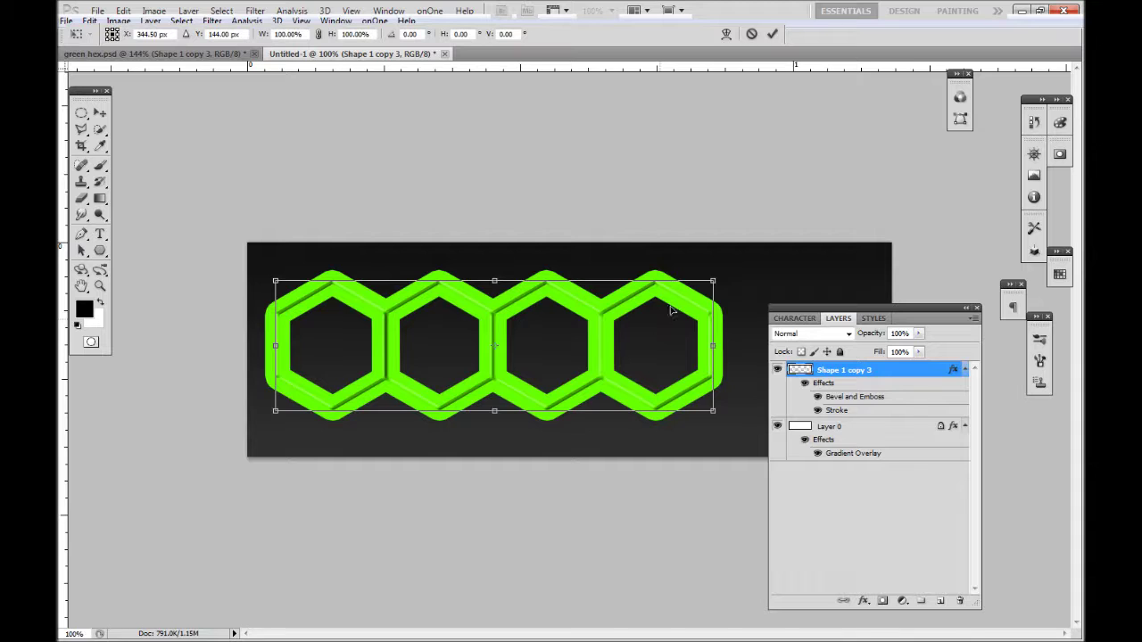
drag(732, 268, 697, 226)
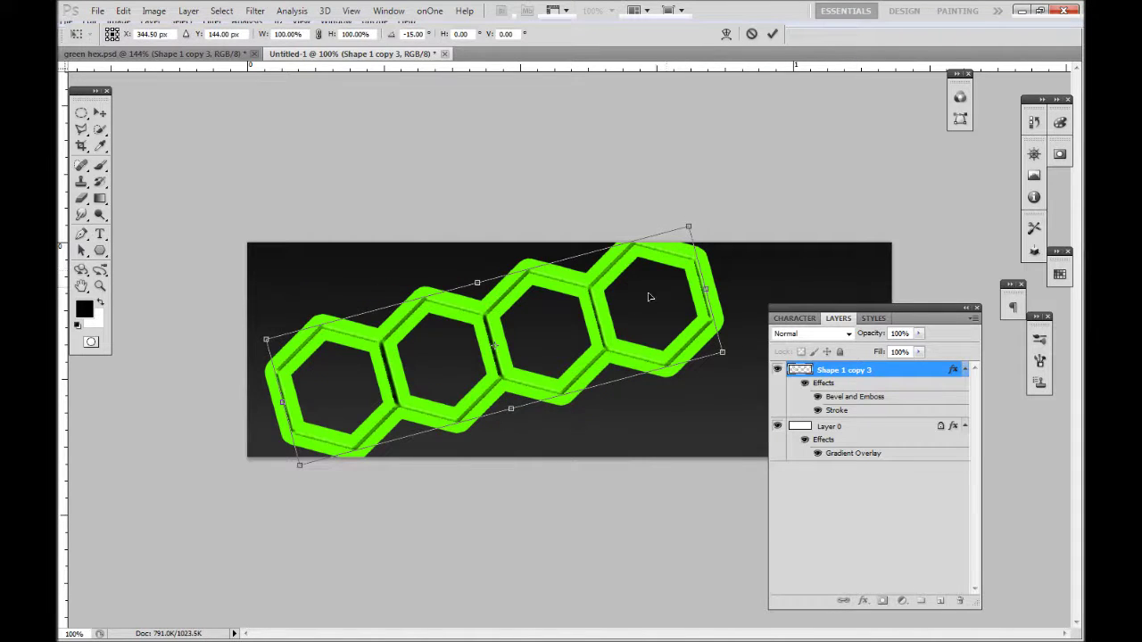
drag(636, 306, 513, 251)
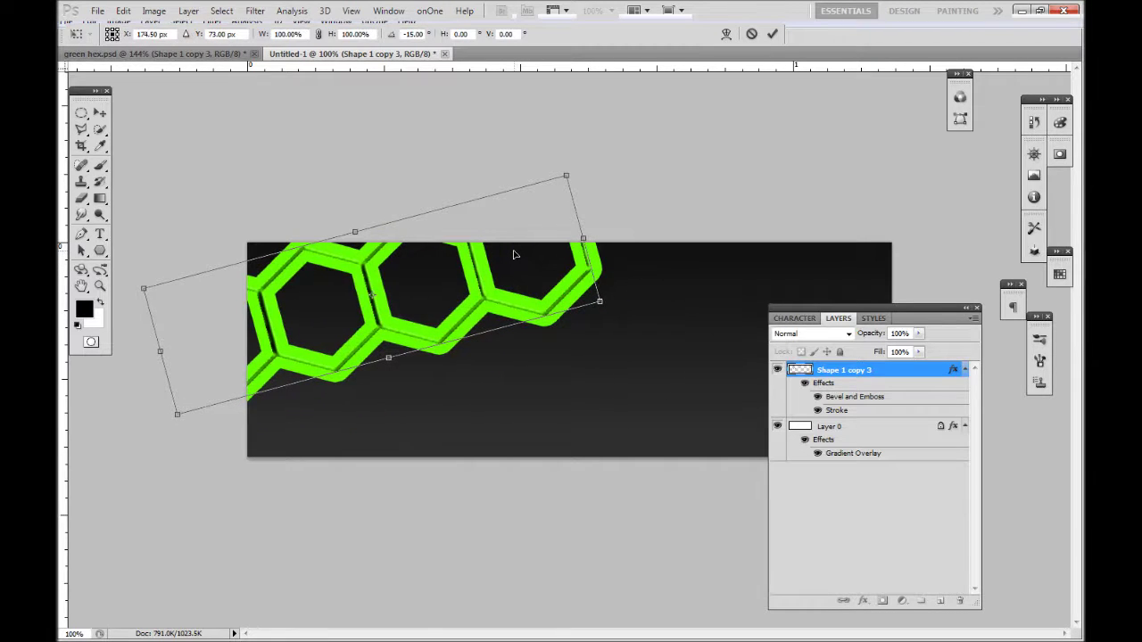
key(Return)
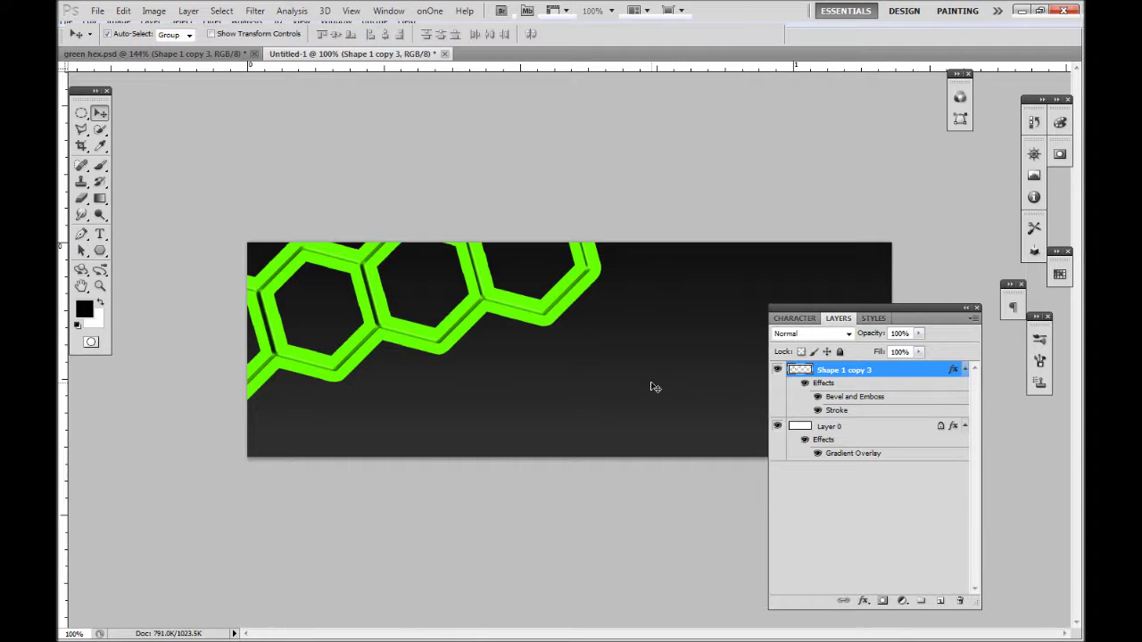
Duplicate the hexagon row twice and place the copies diagonally below it, toward the banner's lower-right corner
key(ctrl+j)
key(ctrl+j)
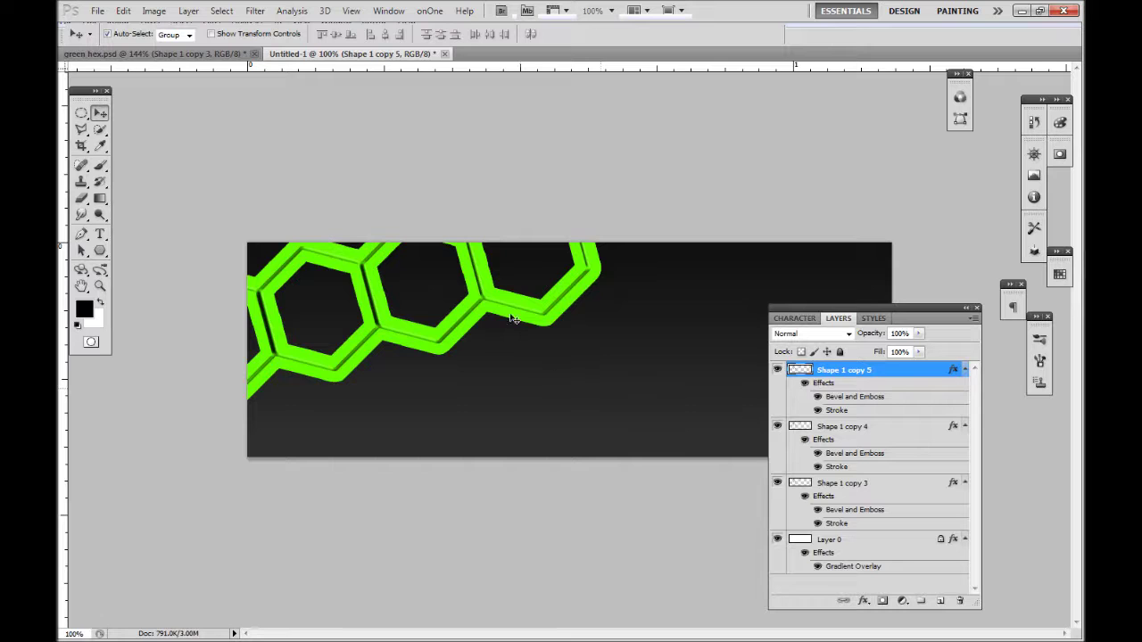
drag(514, 311, 587, 397)
drag(475, 268, 758, 399)
Reposition the lowest hexagon row down and left so it nests against the underside of the middle row
drag(826, 317, 930, 410)
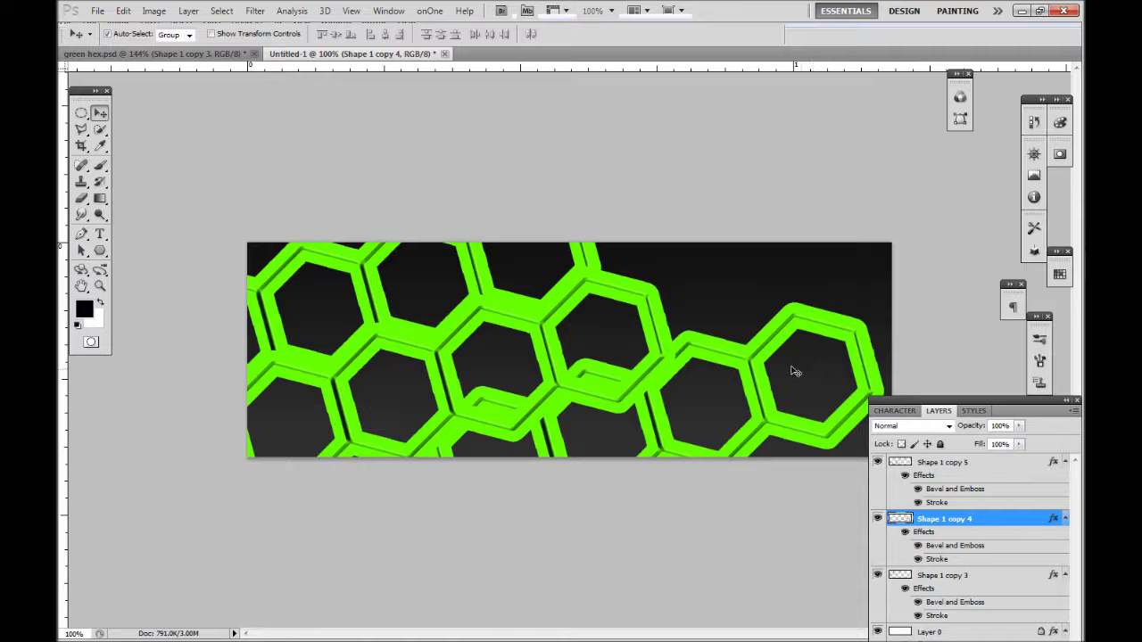
drag(787, 370, 752, 362)
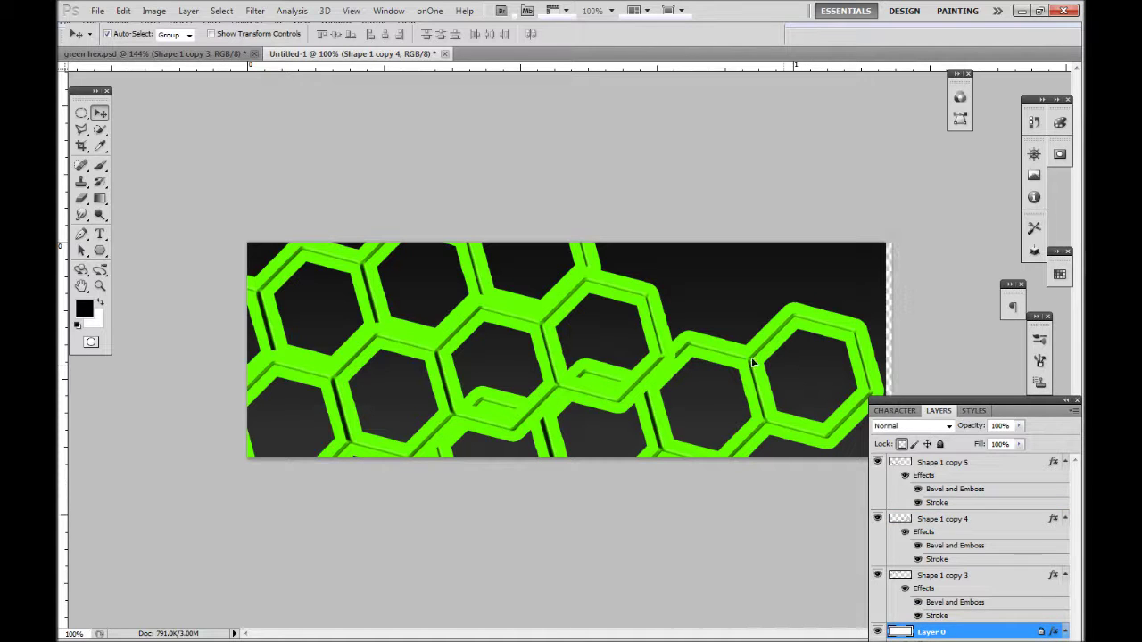
key(ctrl+z)
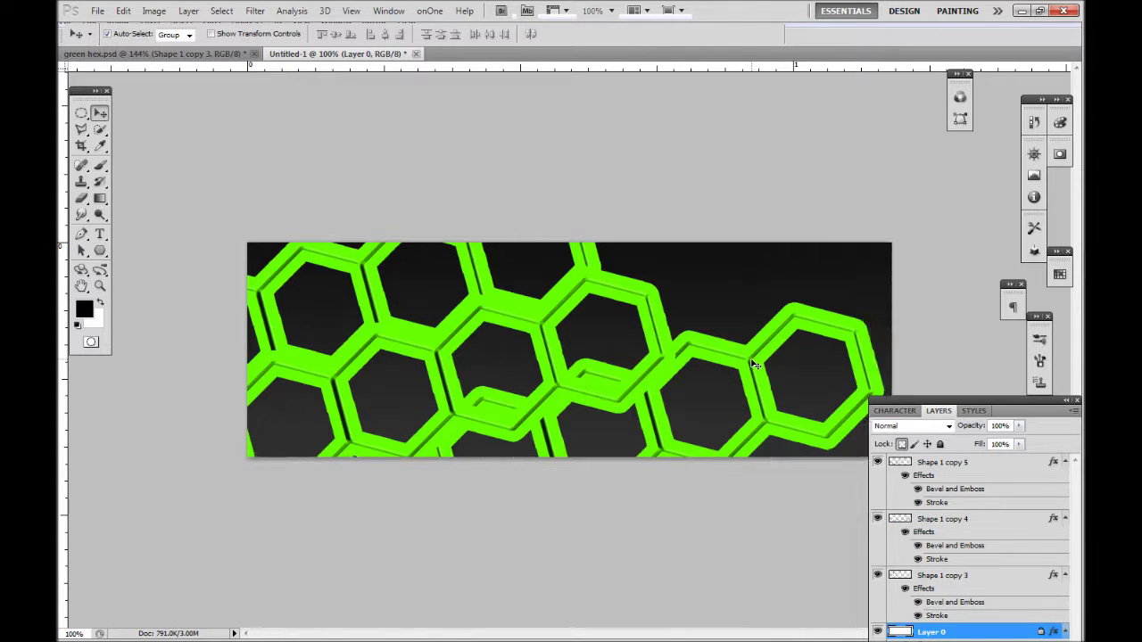
drag(753, 364, 734, 391)
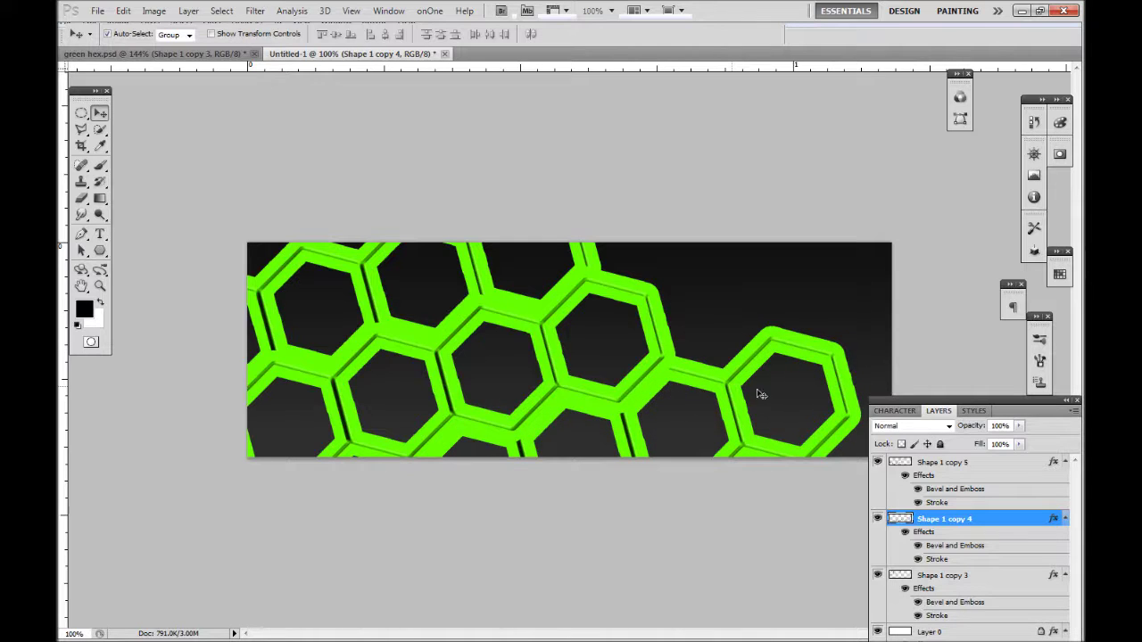
Set the opacity of the Shape 1 copy 4 and Shape 1 copy 3 layers to 75%
click(1000, 426)
text(75)
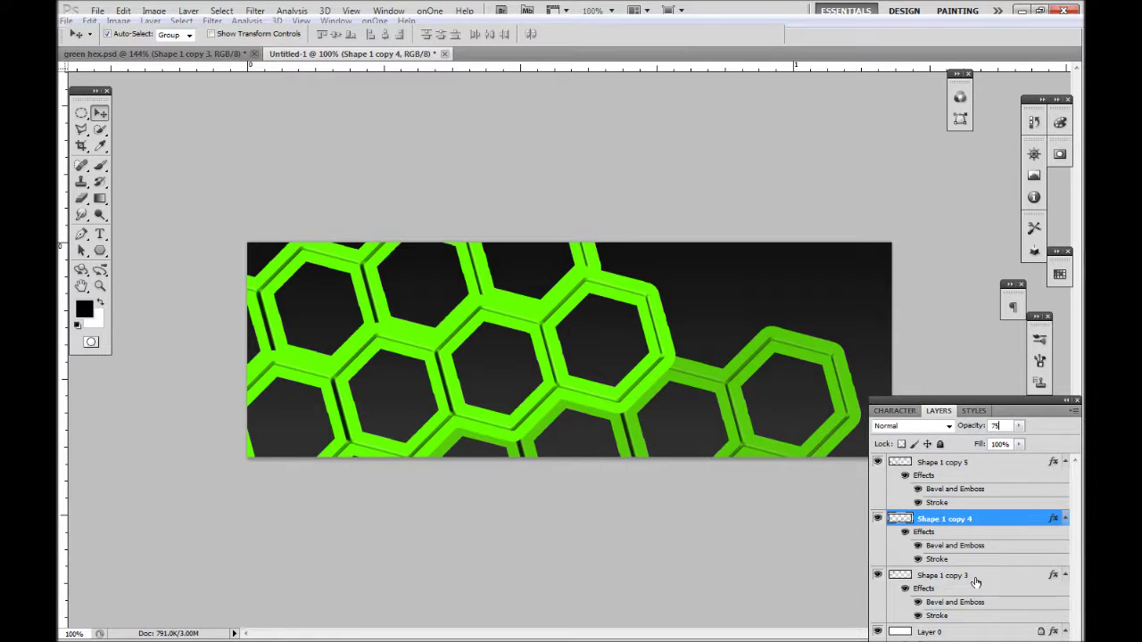
click(976, 582)
click(997, 428)
text(75)
Try 75% opacity on the Shape 1 copy 5 layer
click(958, 463)
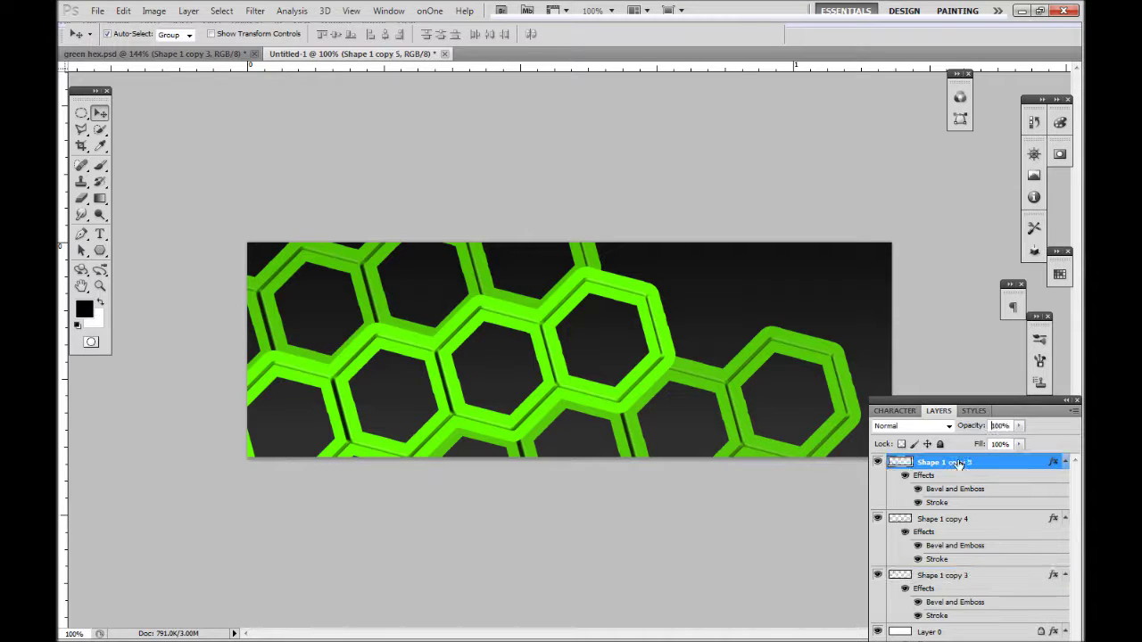
click(999, 426)
text(75)
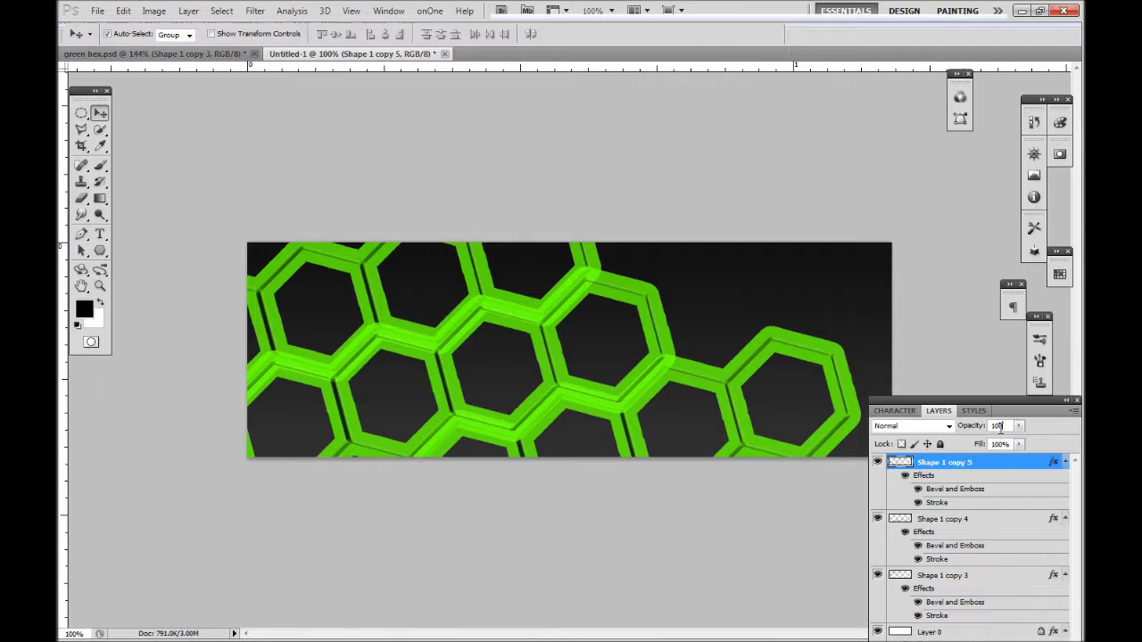
Set the opacity of the Shape 1 copy 5 layer to 85%
key(BackSpace)
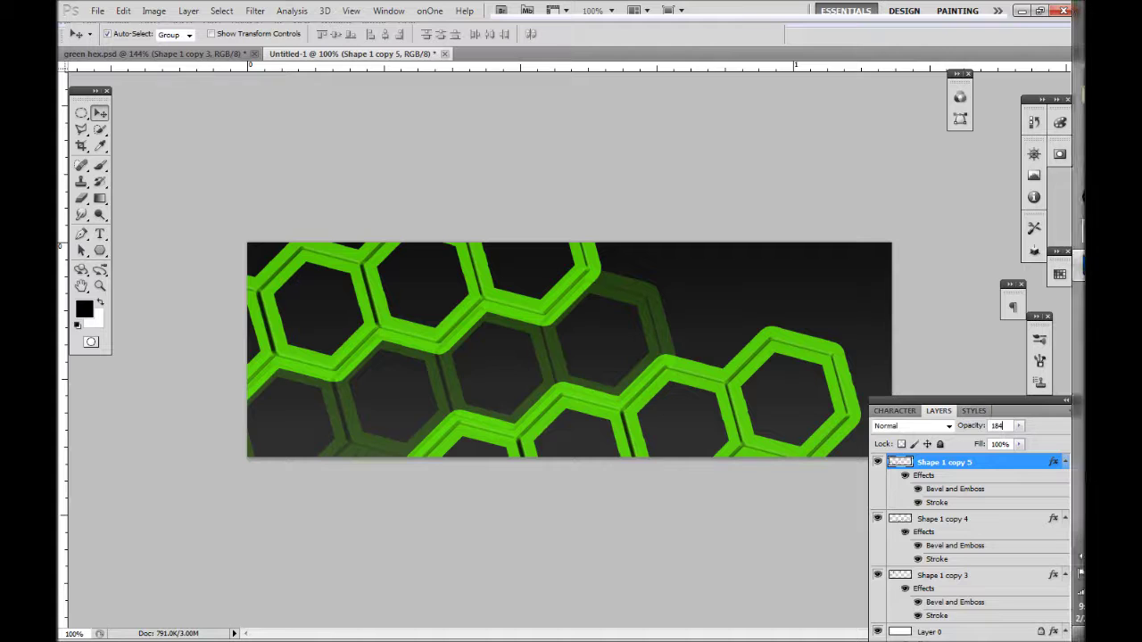
key(BackSpace)
key(BackSpace)
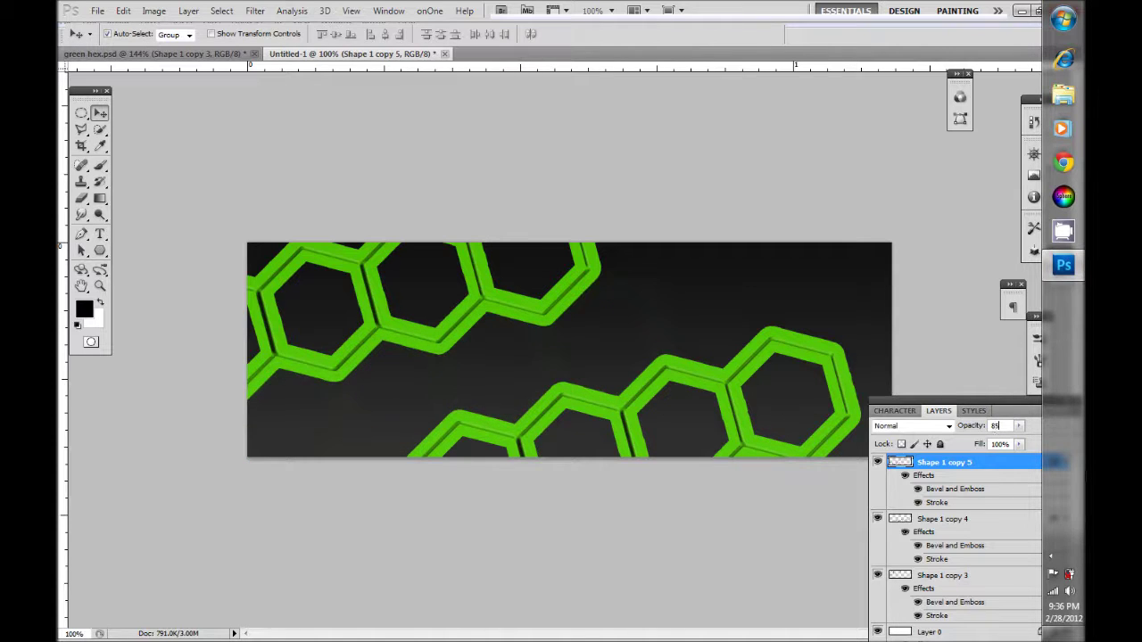
text(85)
key(Return)
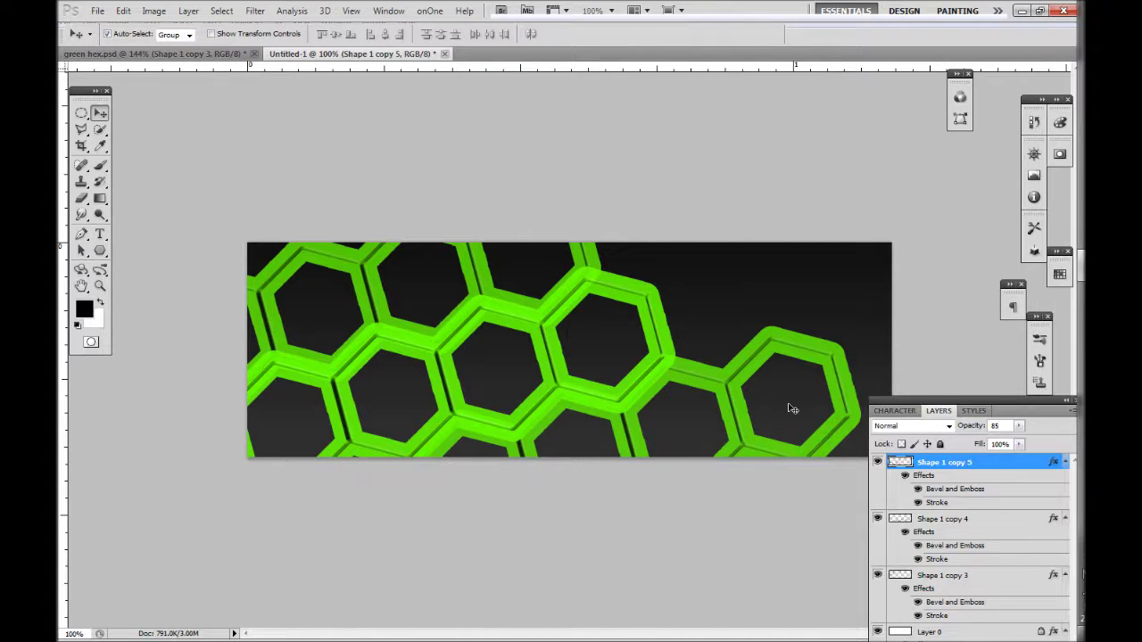
Select the Shape 1 copy 3 layer and nudge the uppermost hexagon row slightly left to align it with the middle row
key(alt+bracketleft)
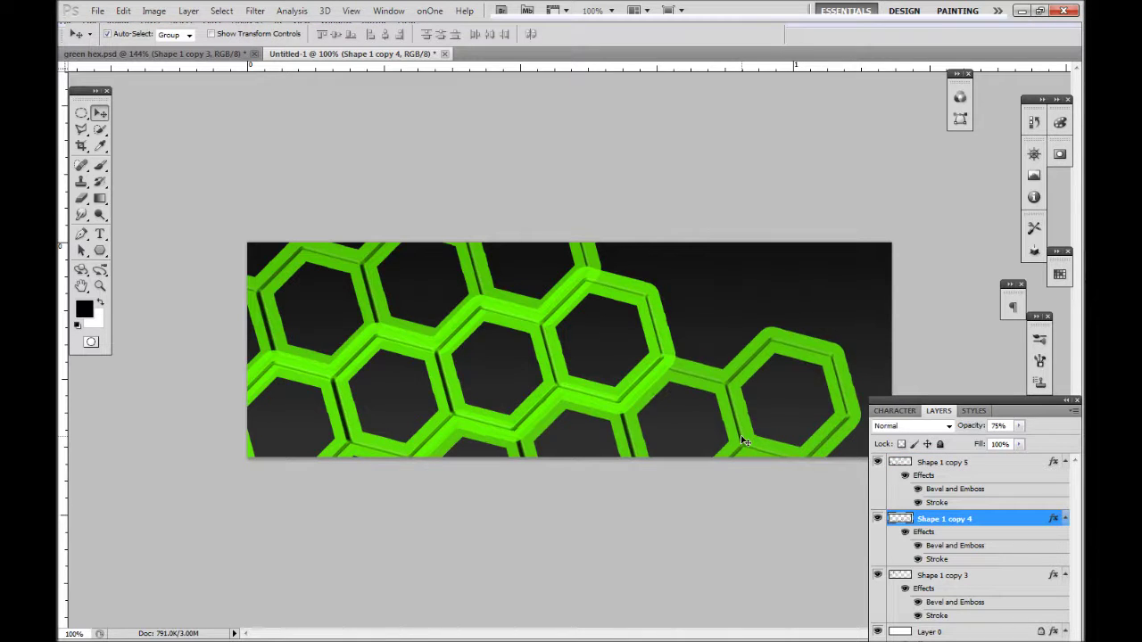
right_click(741, 440)
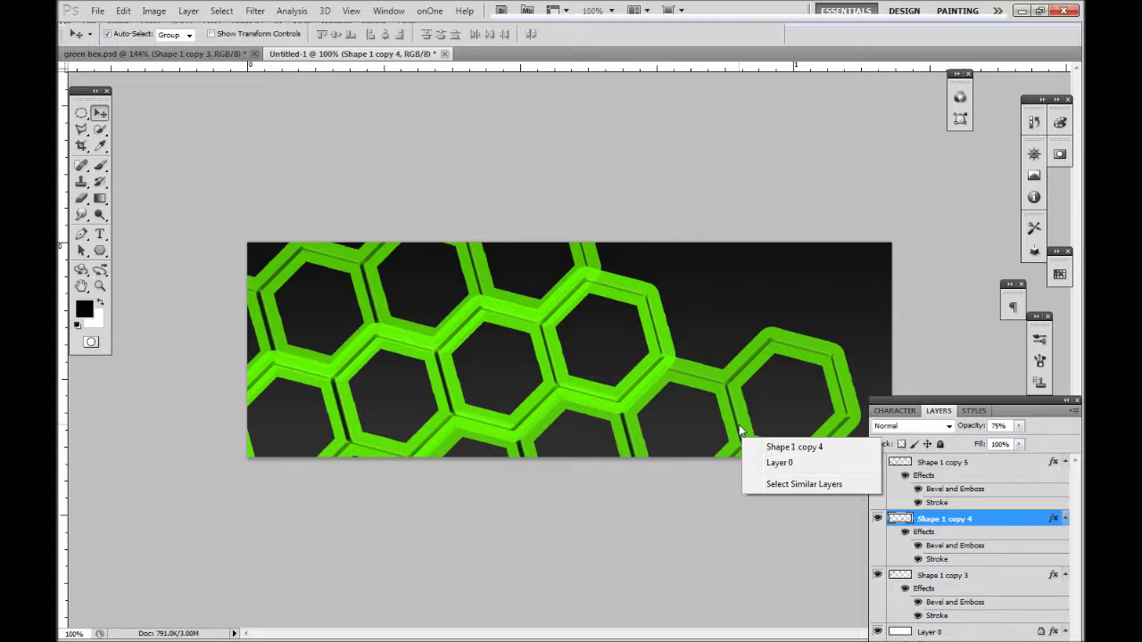
click(739, 429)
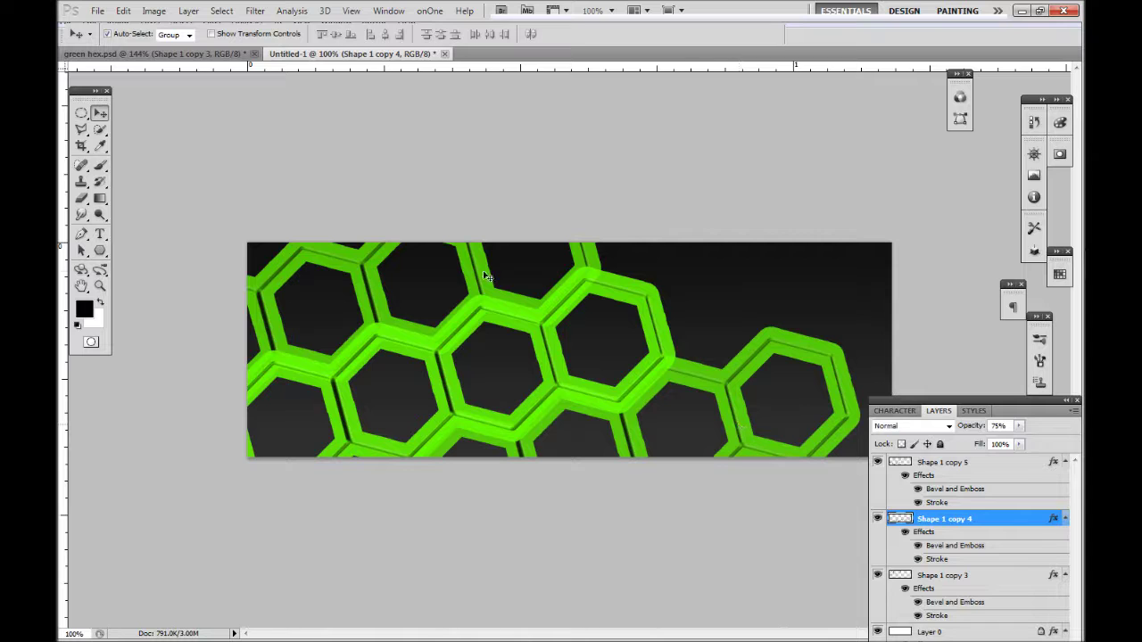
key(alt+bracketleft)
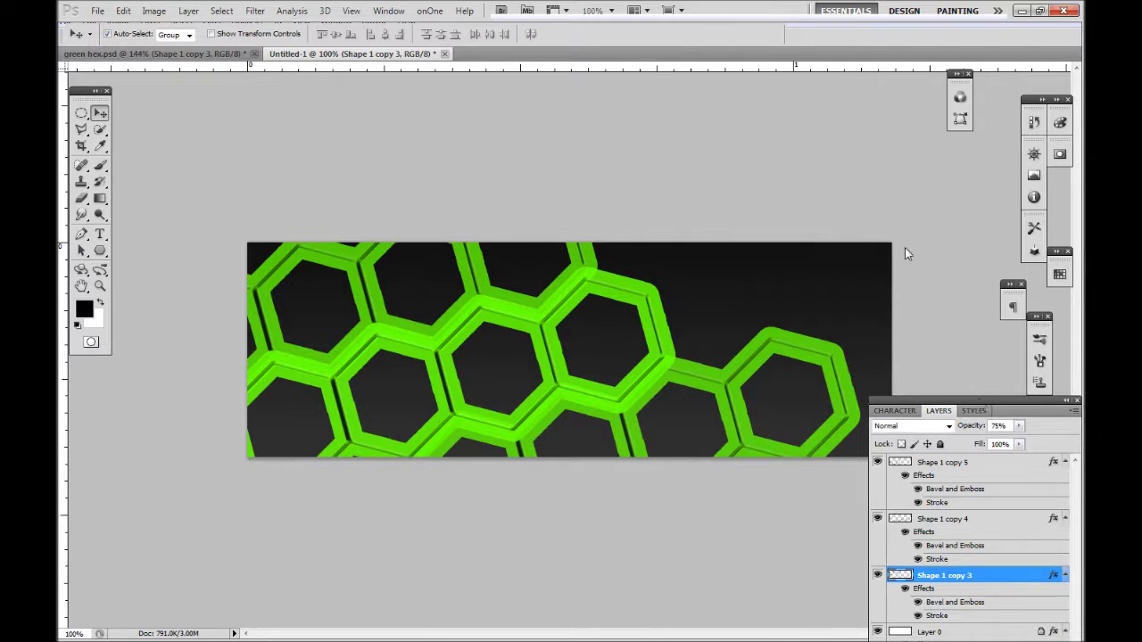
Add a new layer above Shape 1 copy 3 and fade black to transparent upward from the banner's lower edge with the Gradient tool
drag(904, 401, 820, 228)
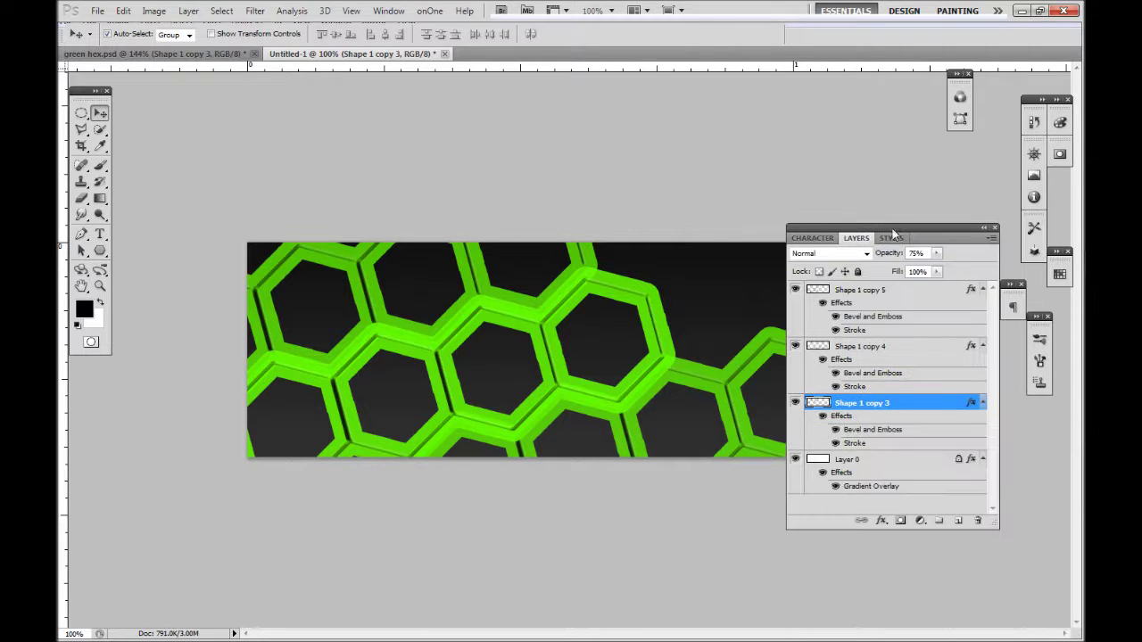
click(955, 520)
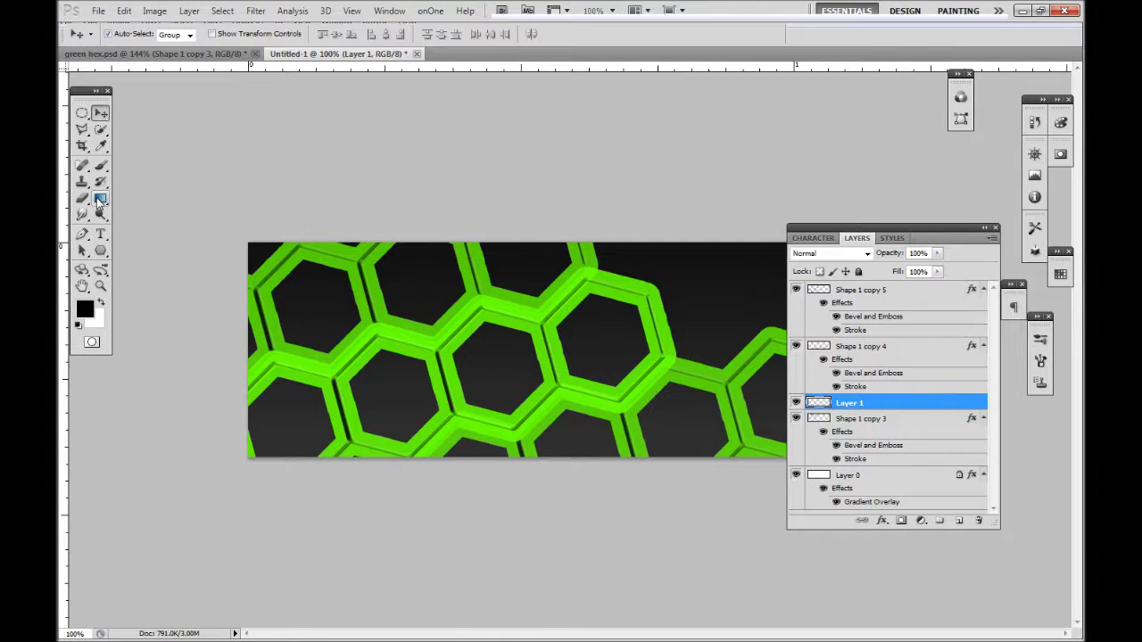
click(99, 200)
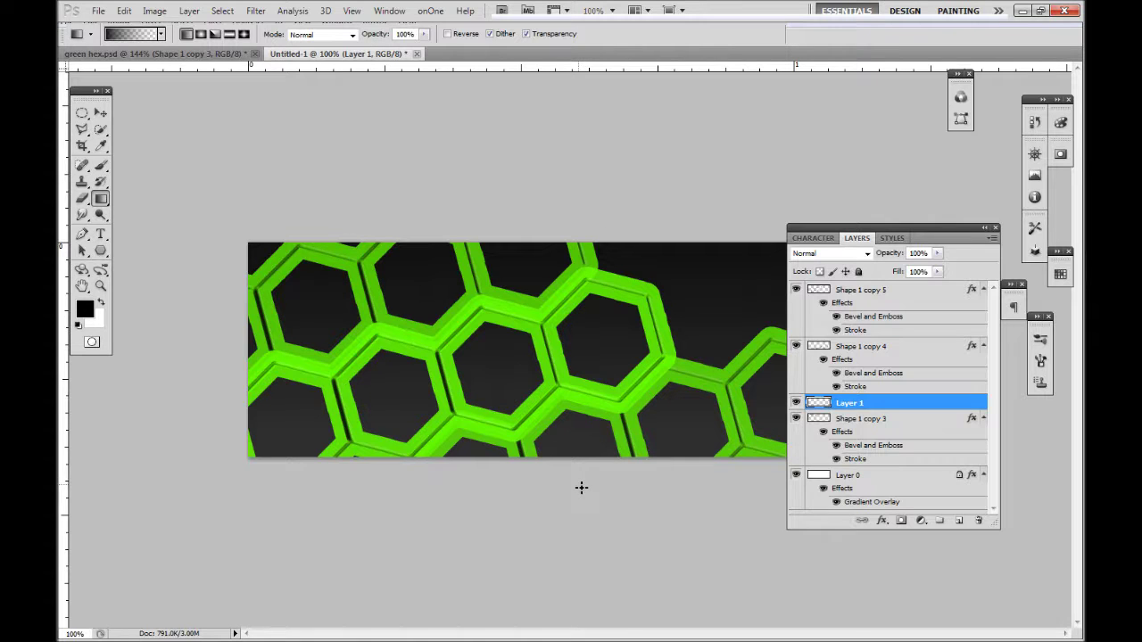
drag(576, 370, 567, 317)
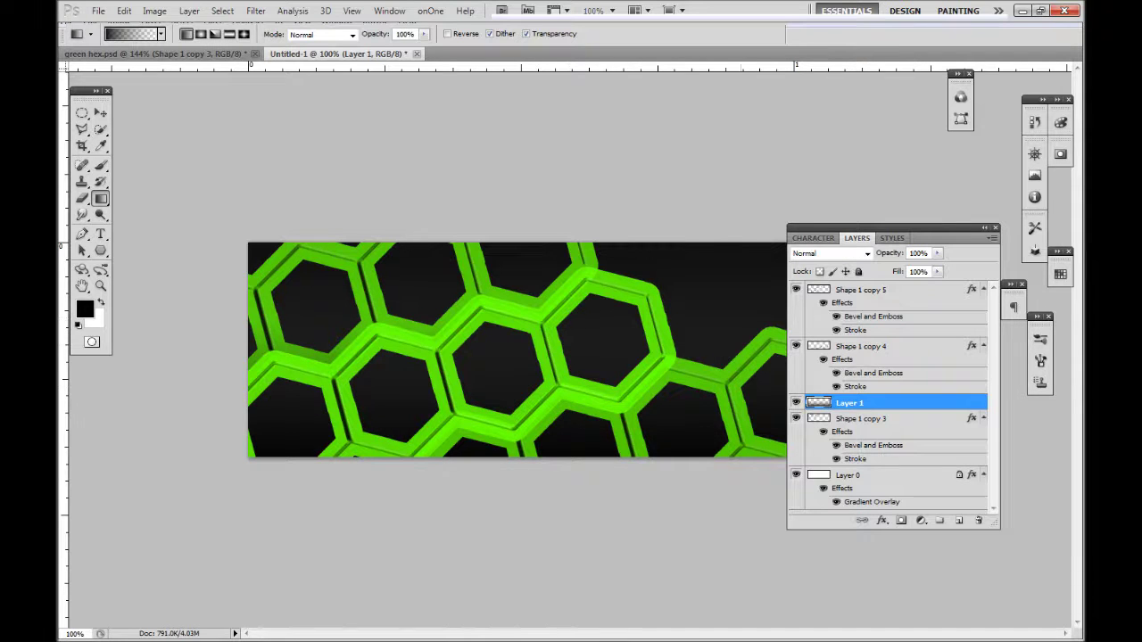
Place Layer 1 above all hexagon layers and add a black-to-transparent gradient fading down from the banner's upper edge
drag(866, 402, 865, 285)
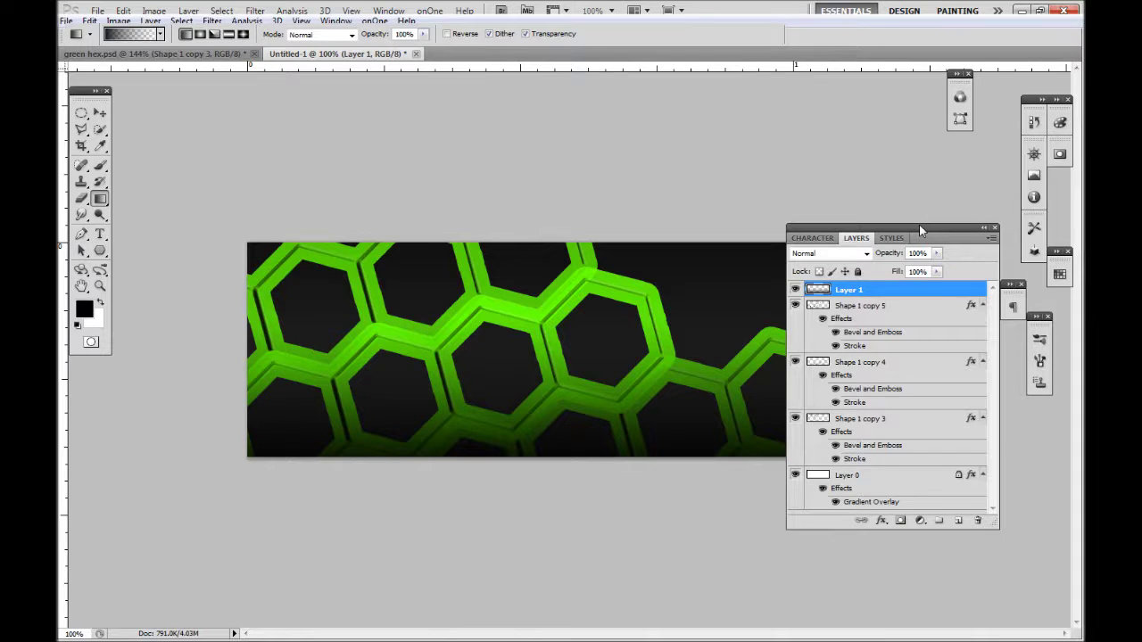
drag(601, 113, 600, 264)
drag(603, 314, 603, 314)
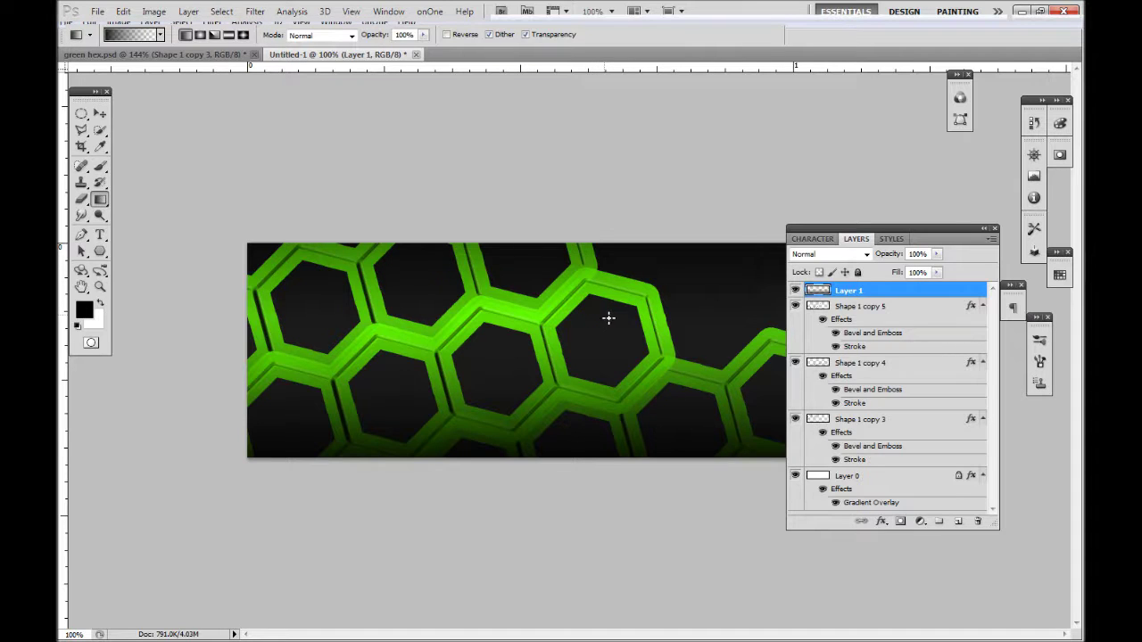
Duplicate the Layer 0 background and place the copy at the top of the layer stack
click(933, 483)
key(ctrl+j)
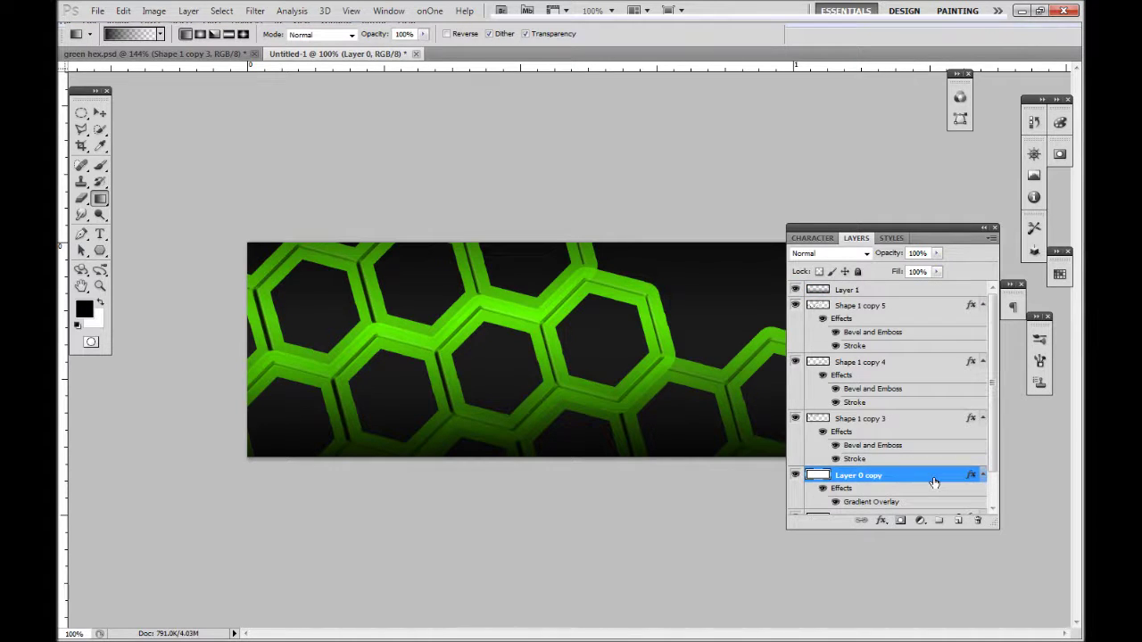
drag(933, 476, 816, 286)
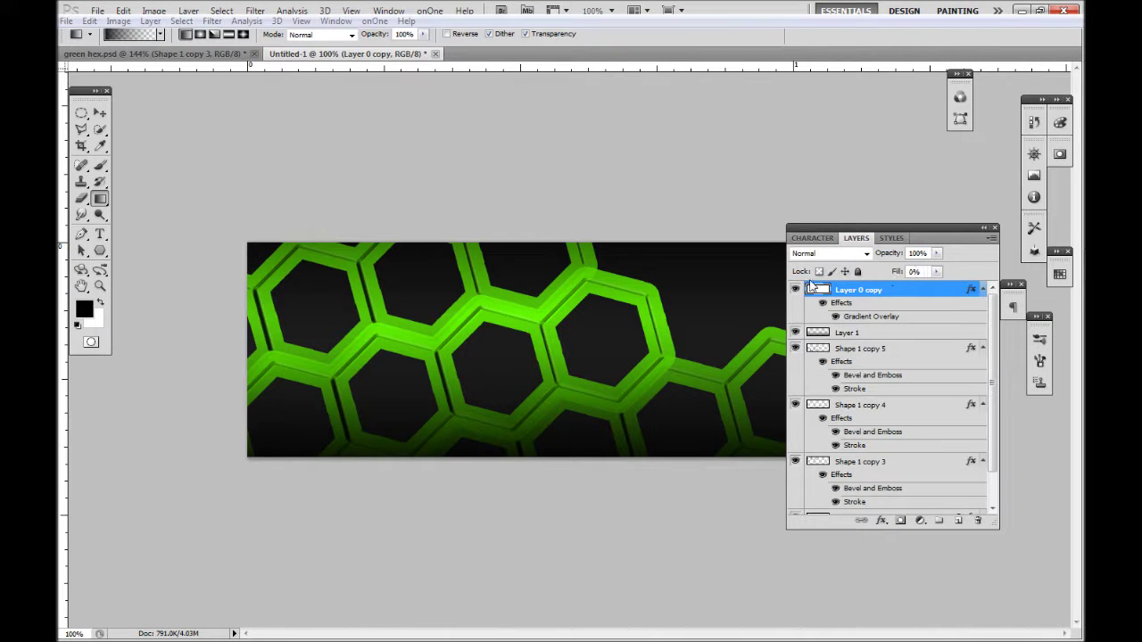
Replace the Layer 0 copy's Gradient Overlay with a 4 px black Stroke positioned Inside to frame the banner
double_click(919, 296)
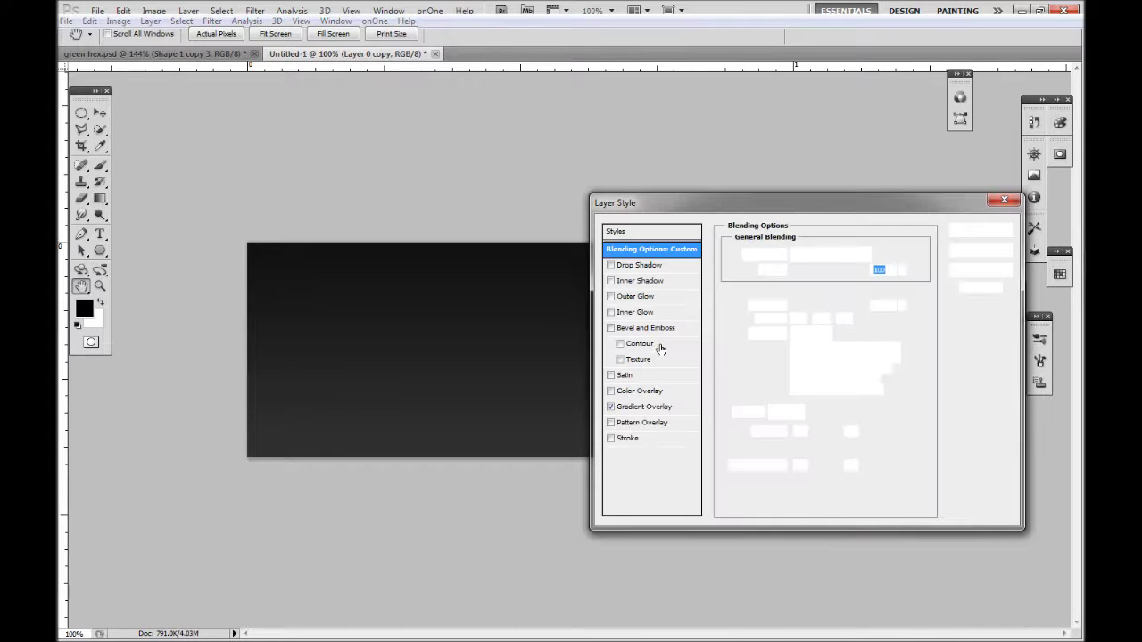
click(610, 407)
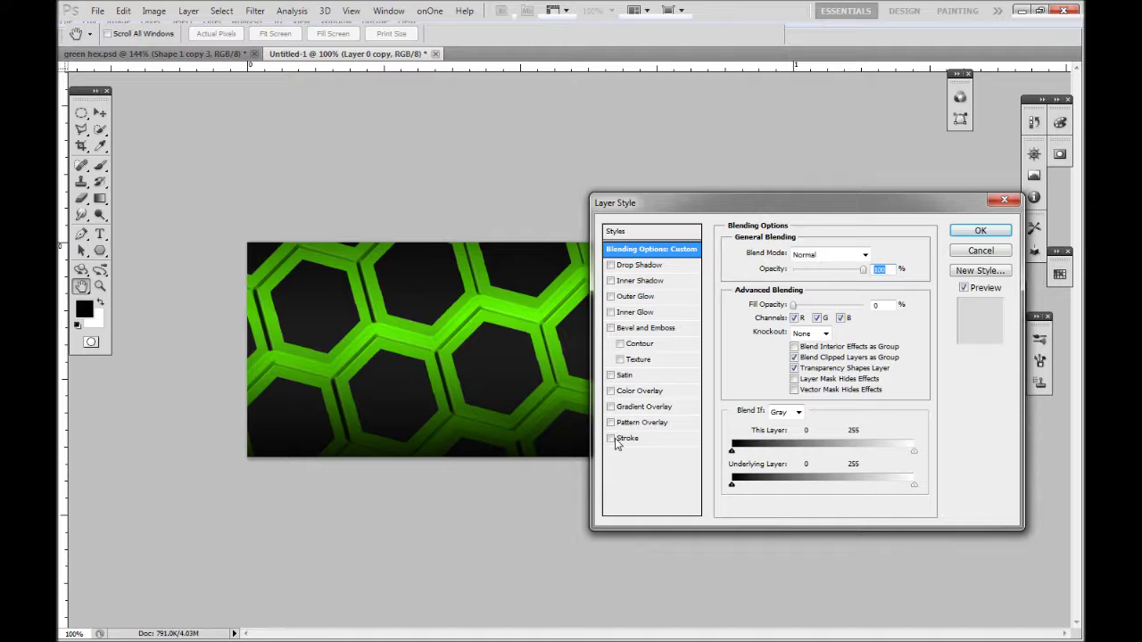
click(628, 439)
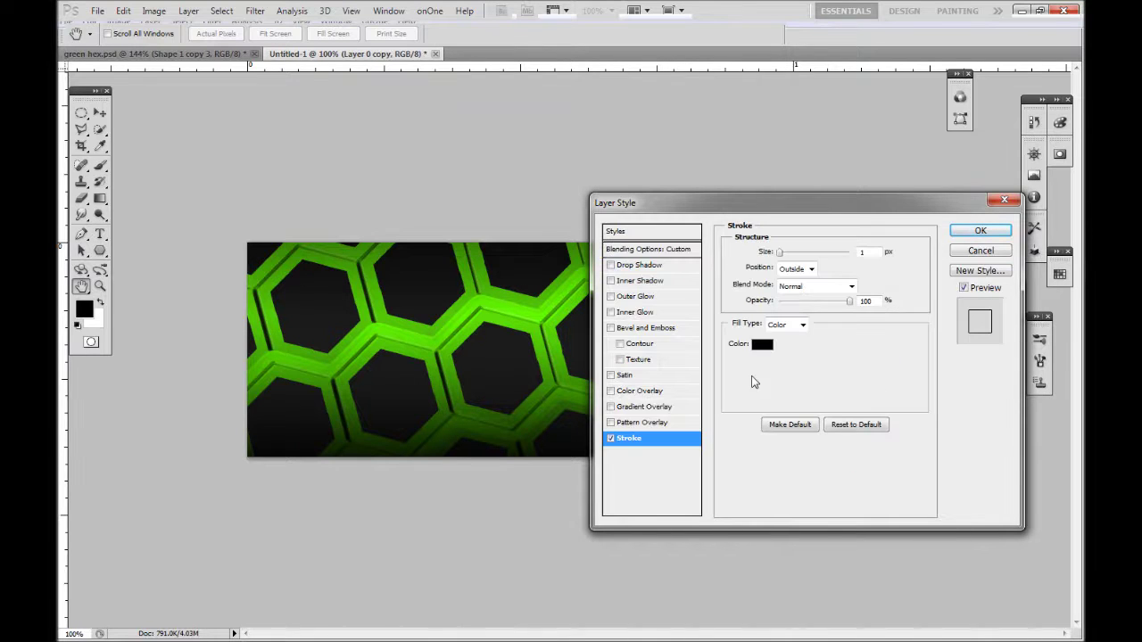
click(810, 268)
click(792, 283)
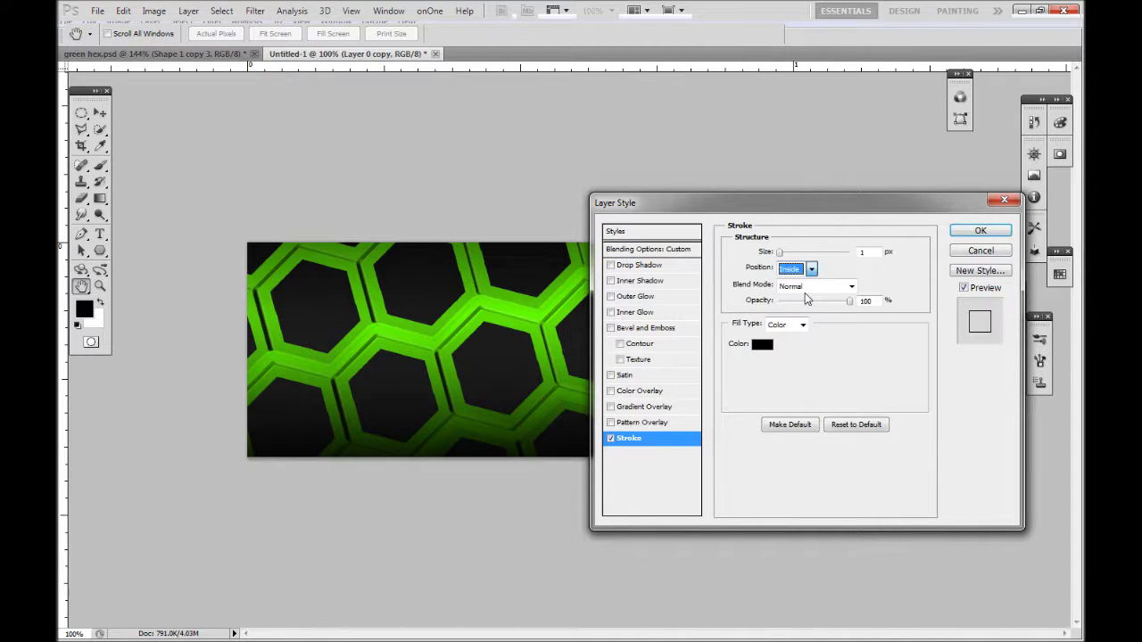
click(872, 253)
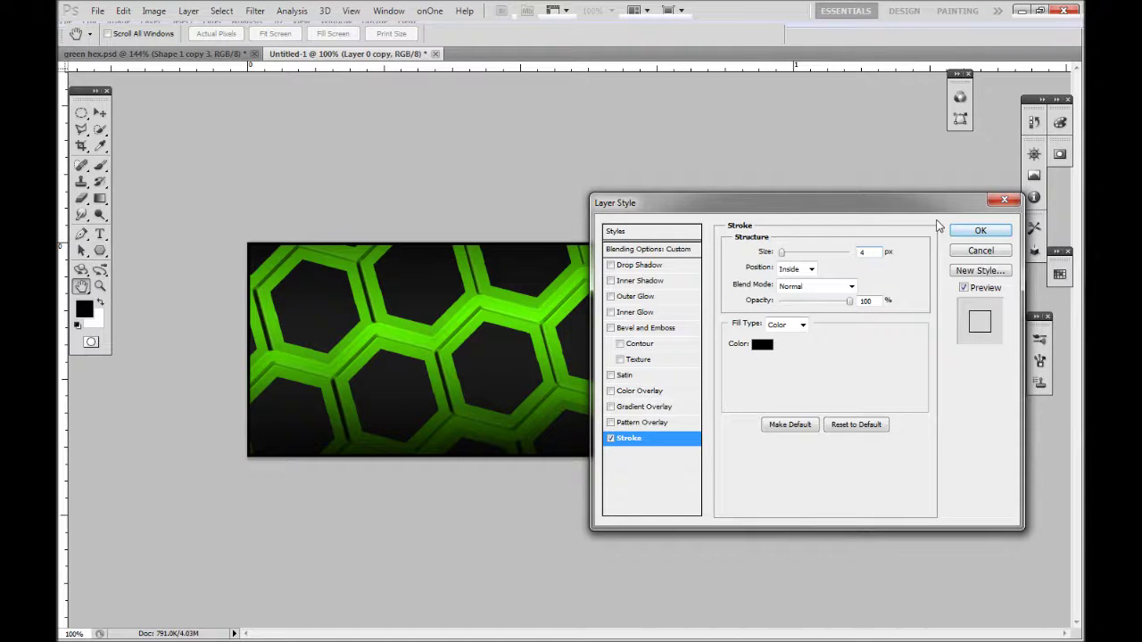
click(973, 231)
key(g)
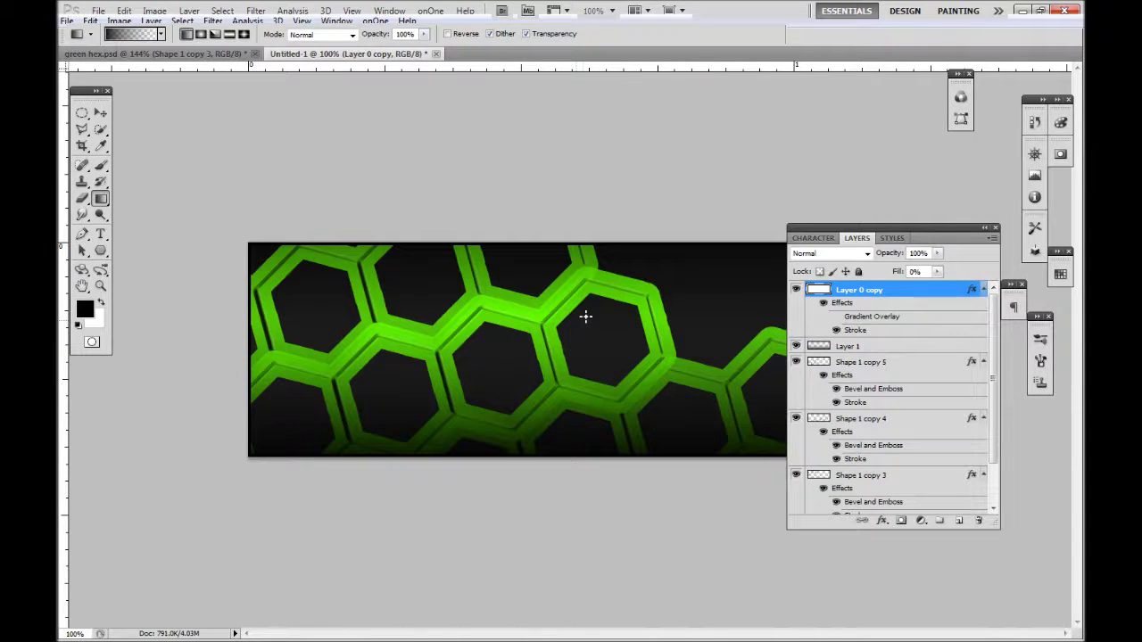
Add the text CMYK across the hexagons in the Kingthings Lickorishe font at 15.01 pt
drag(919, 228, 926, 486)
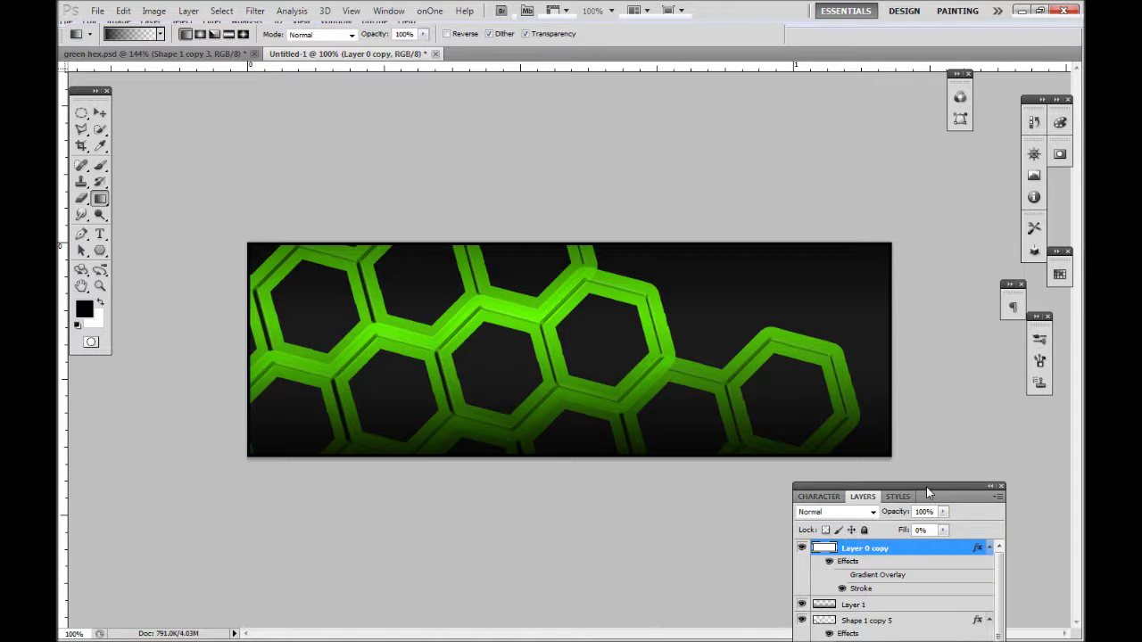
click(100, 235)
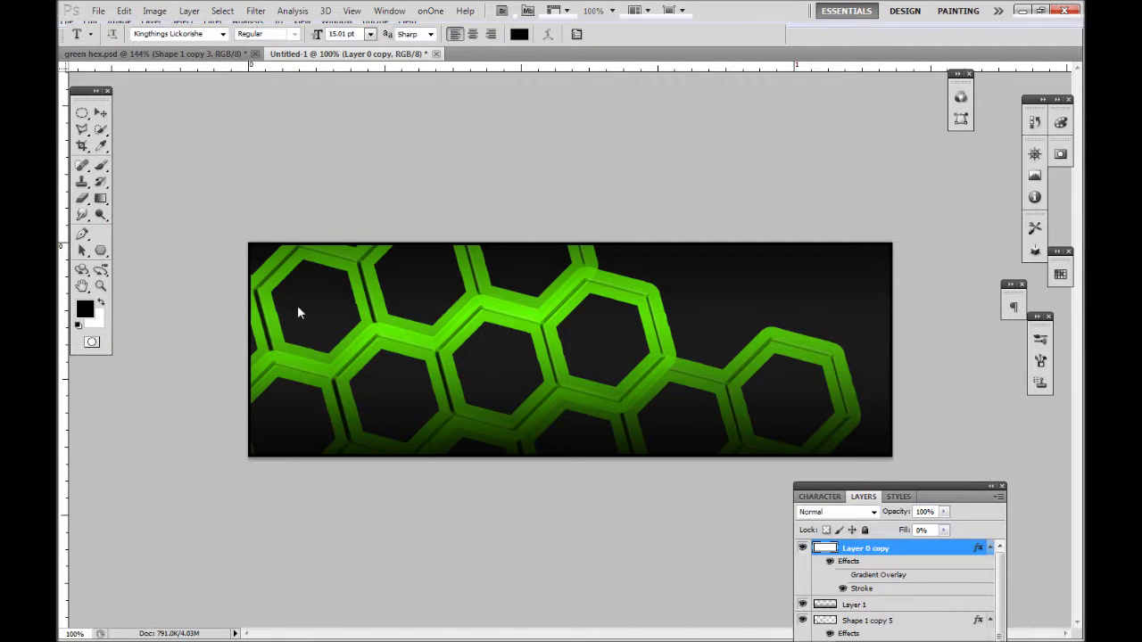
click(359, 380)
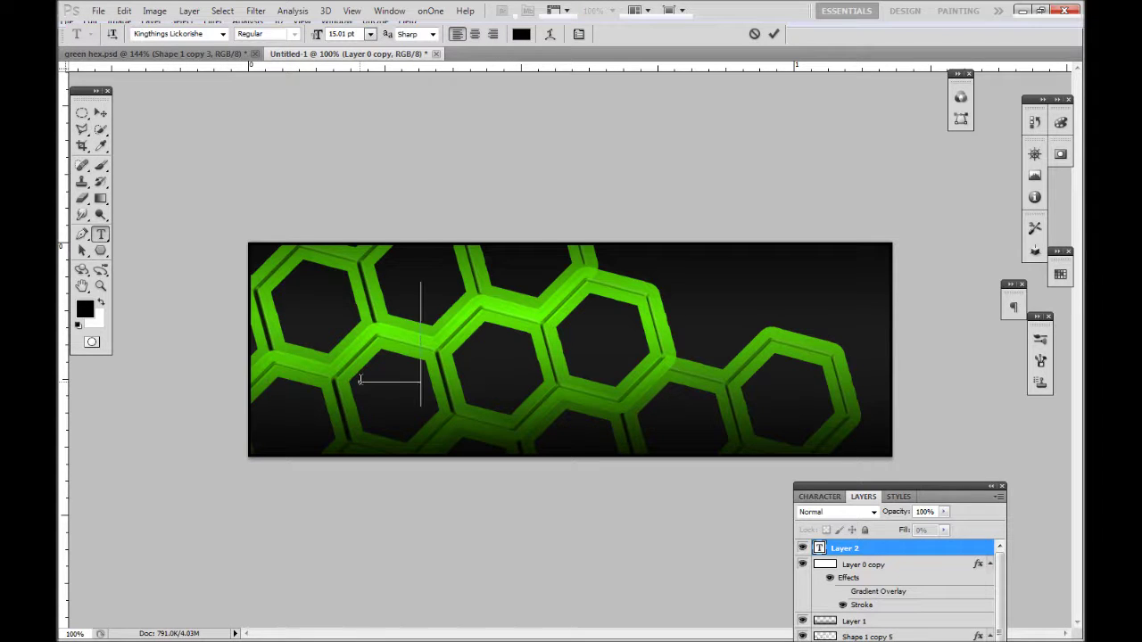
text(GTH)
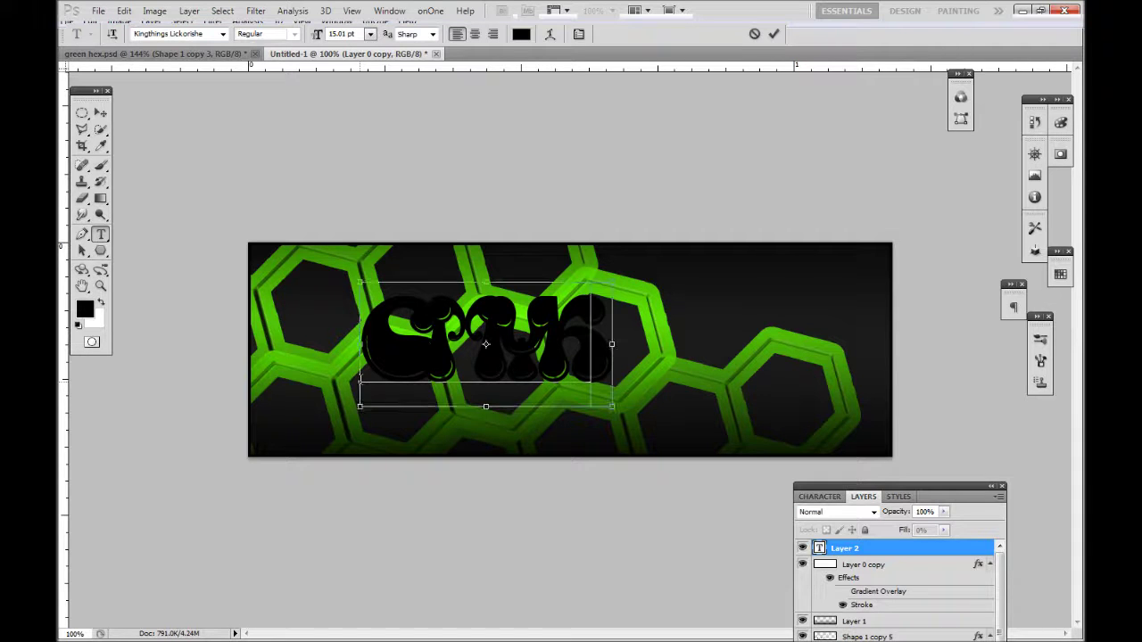
Change the CMYK text's color to white (ffffff) and commit the text
key(ctrl+a)
click(521, 34)
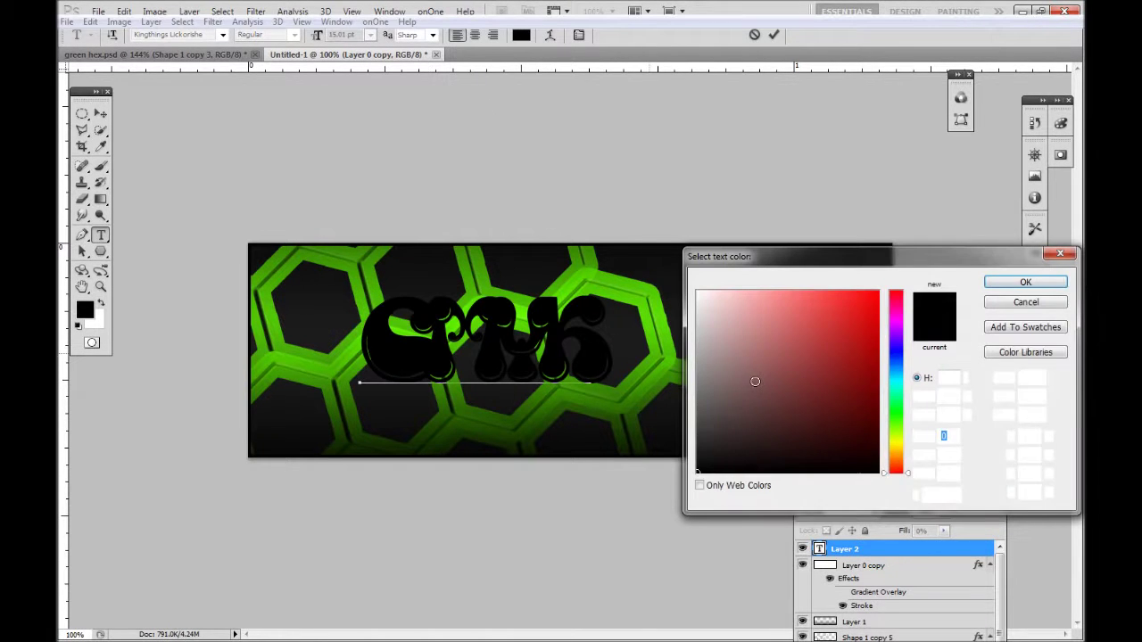
drag(790, 401, 655, 264)
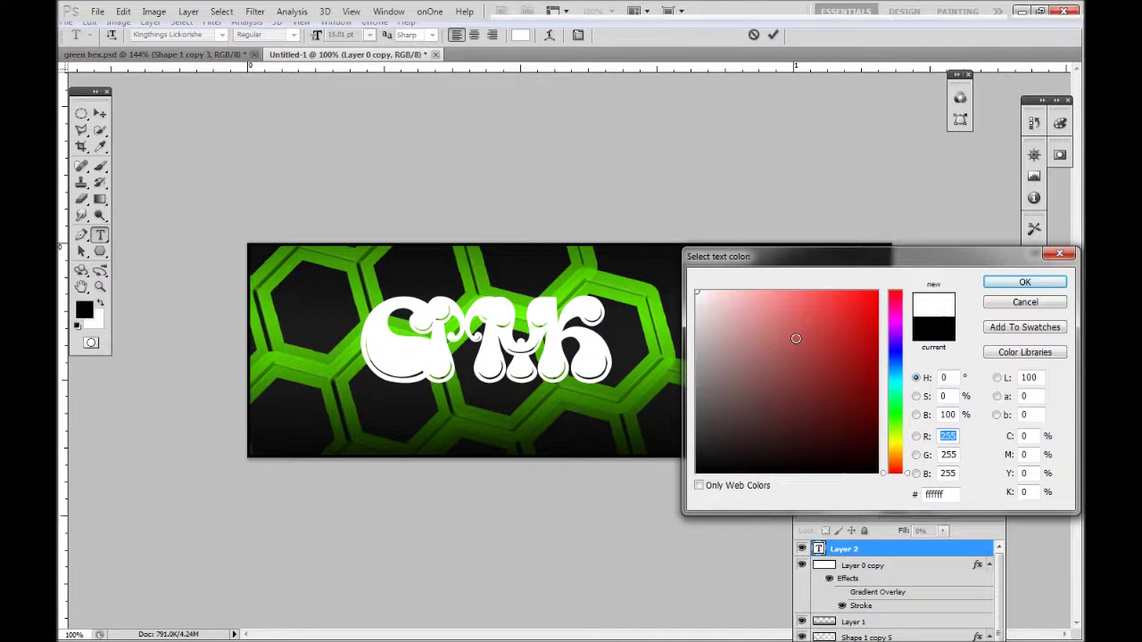
click(996, 282)
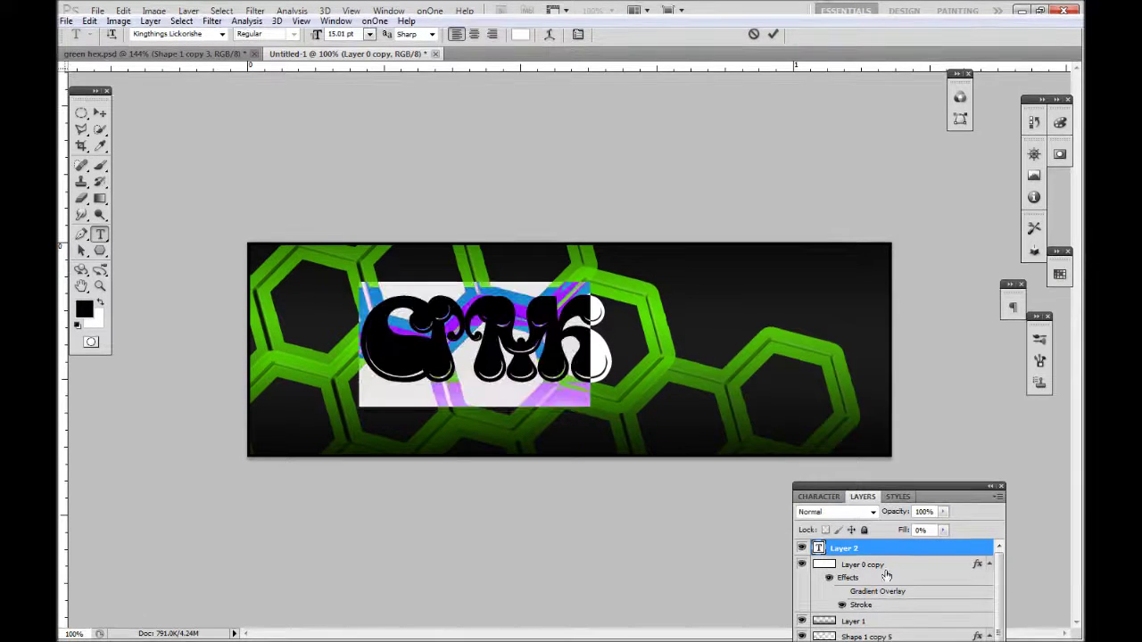
click(890, 550)
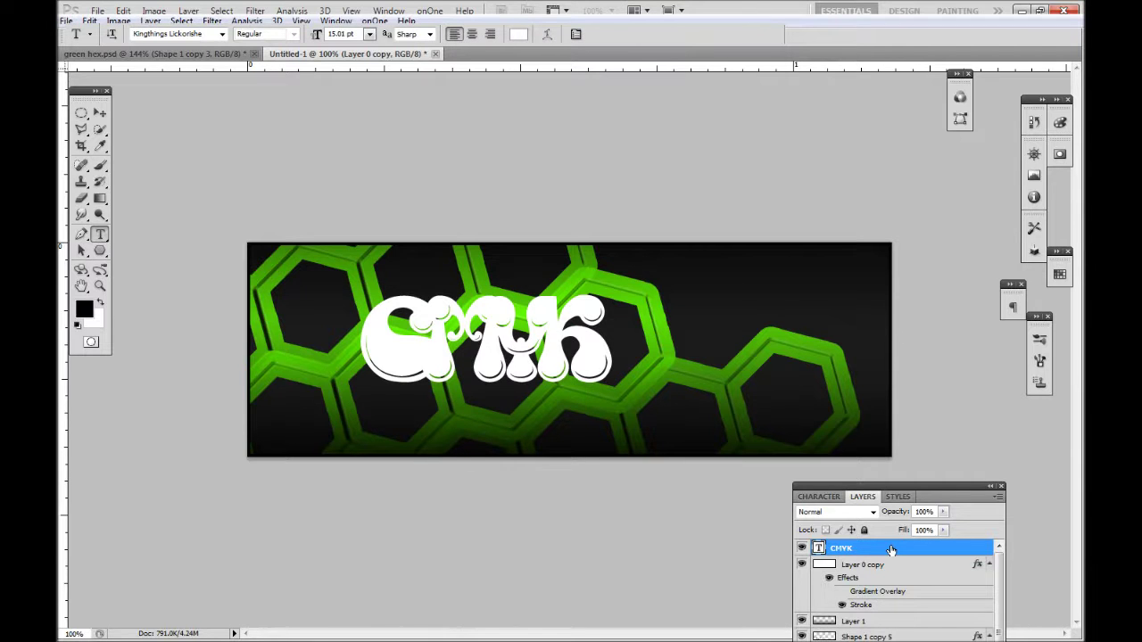
Try green, white and slate gray preset gradients as a Gradient Overlay on the CMYK text
double_click(890, 549)
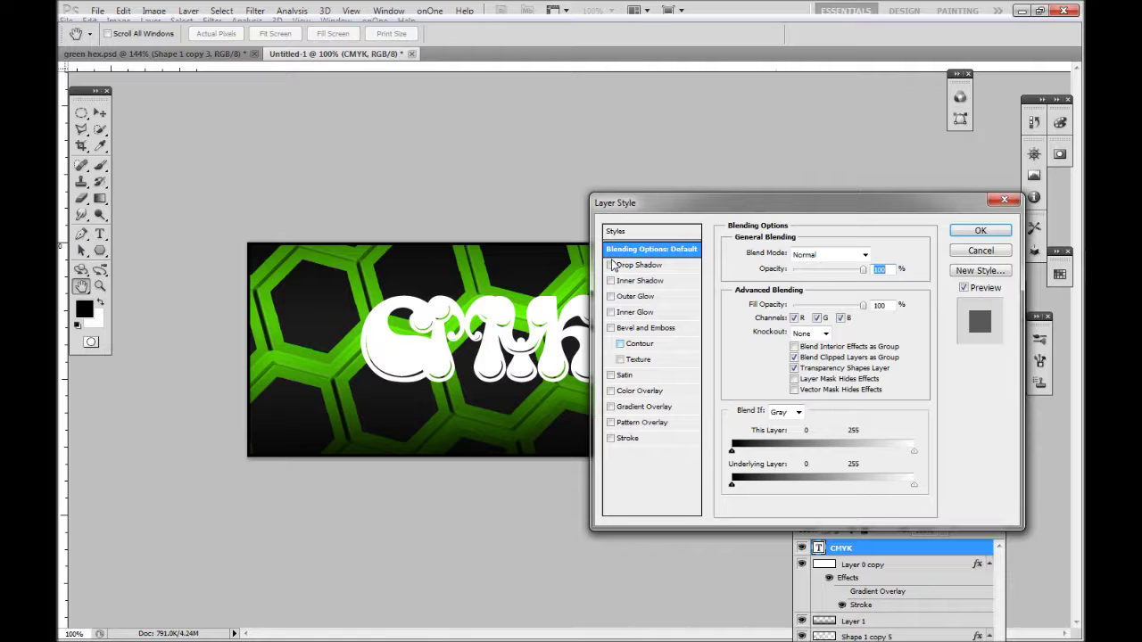
click(612, 408)
click(859, 285)
click(757, 372)
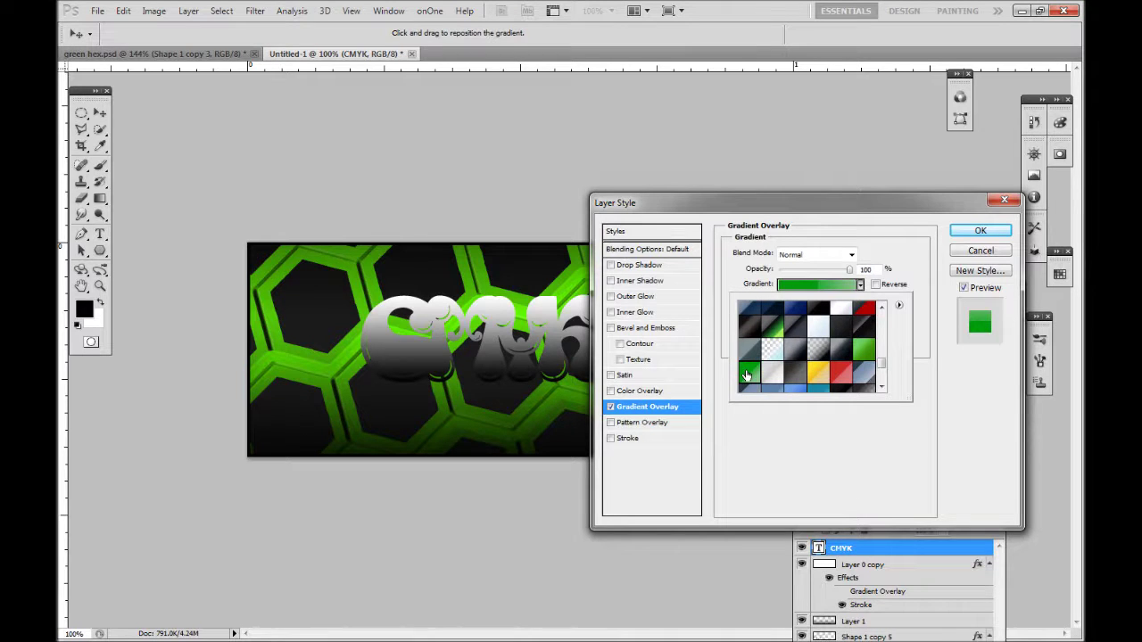
click(842, 311)
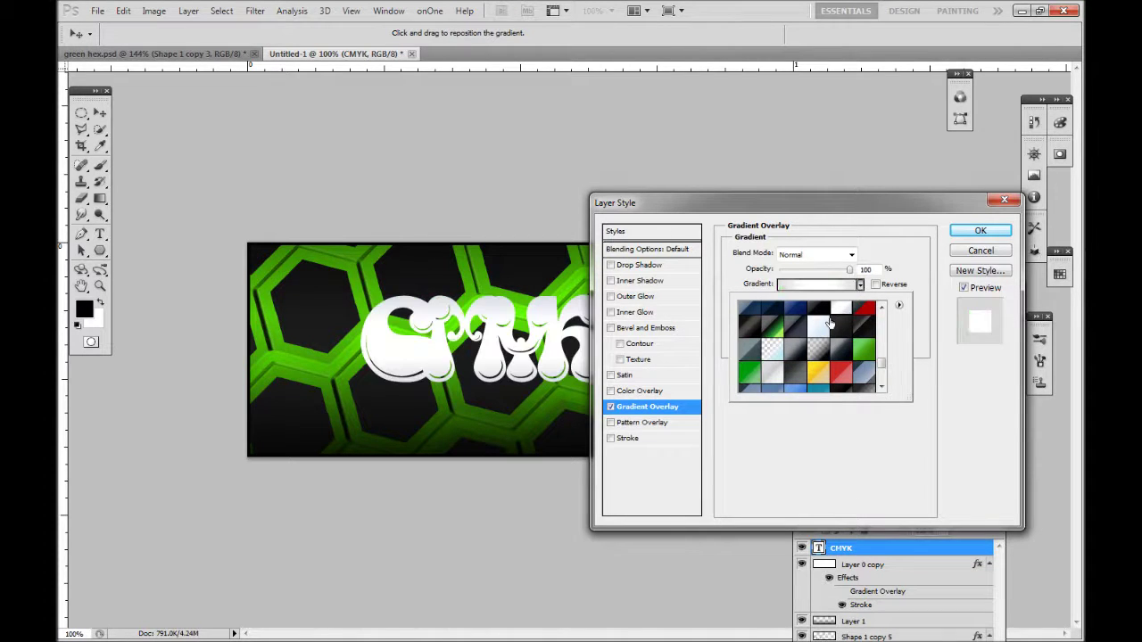
scroll(883, 371, down, 4)
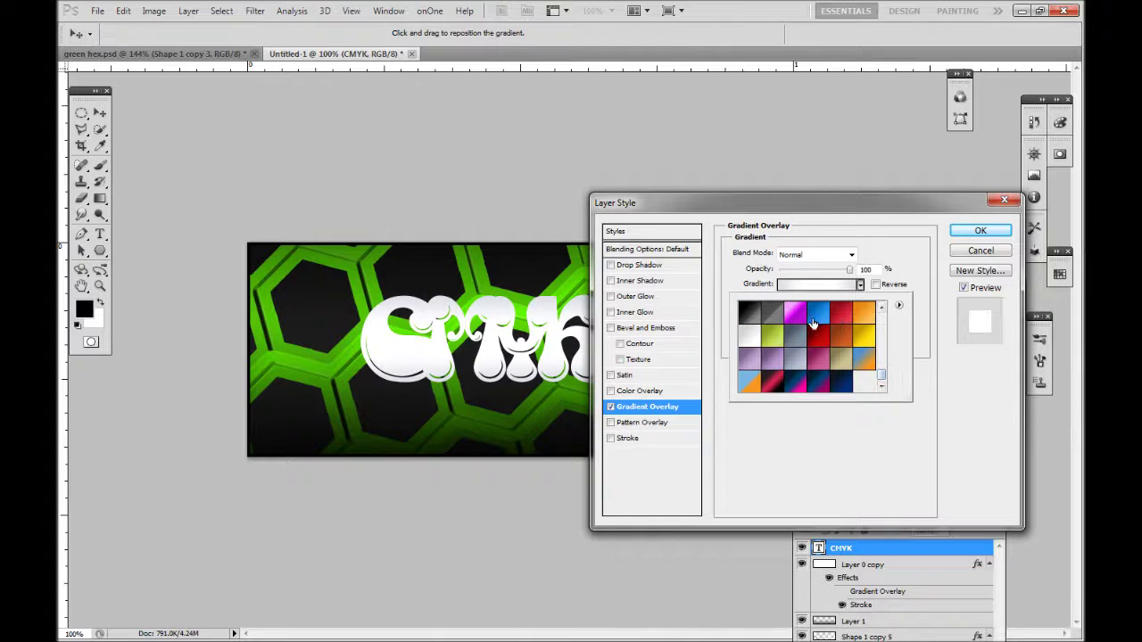
click(814, 319)
click(795, 343)
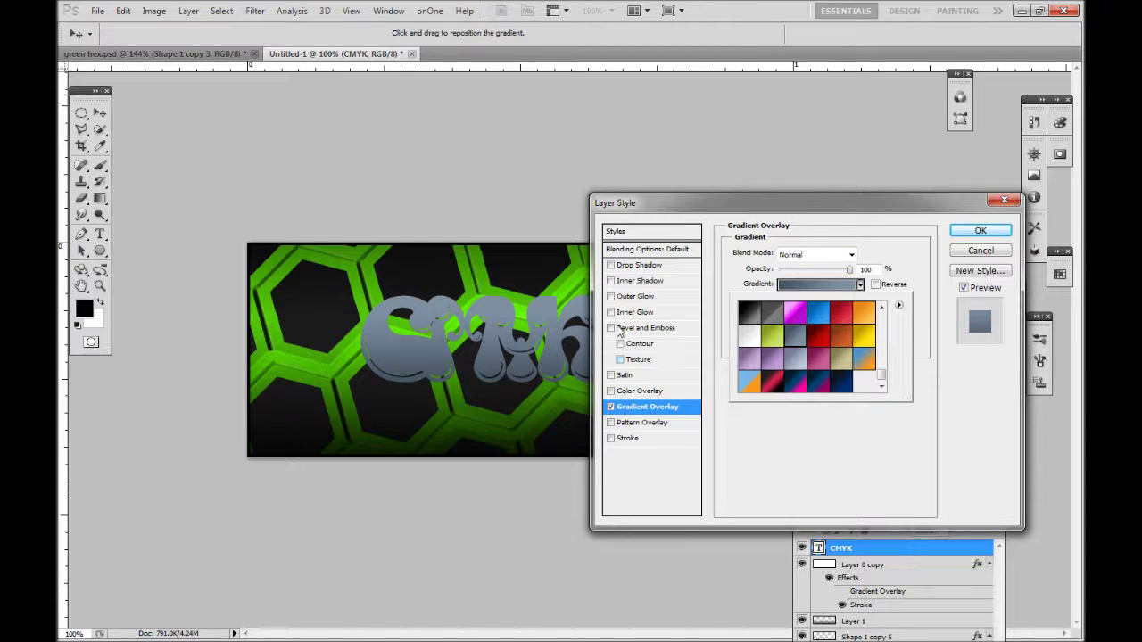
click(960, 255)
click(960, 254)
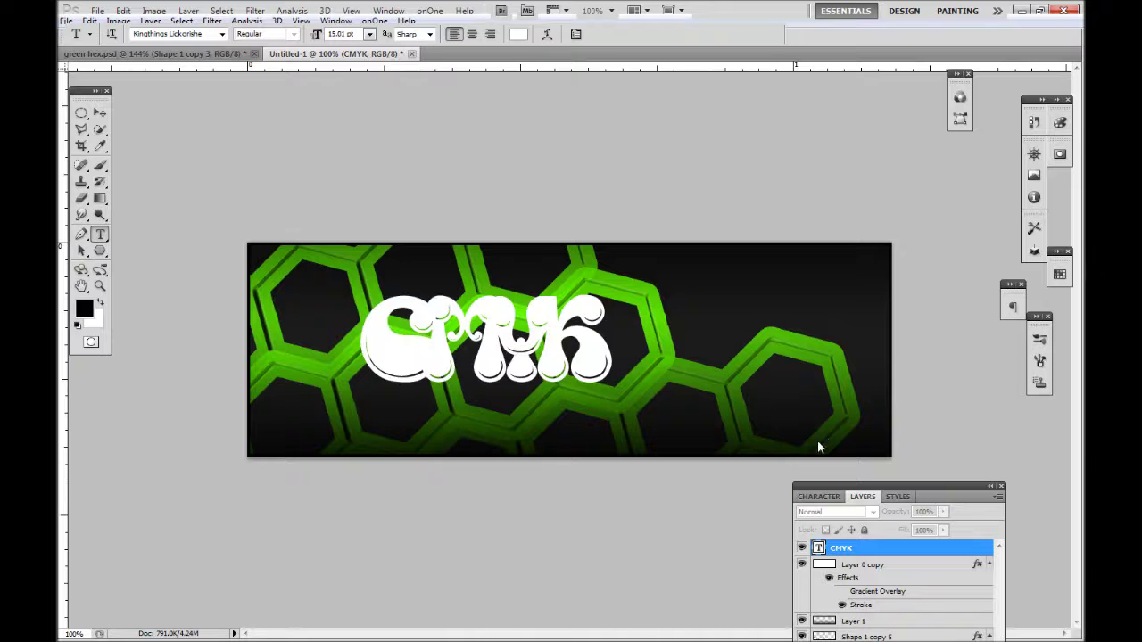
Hide the CMYK text layer
click(802, 548)
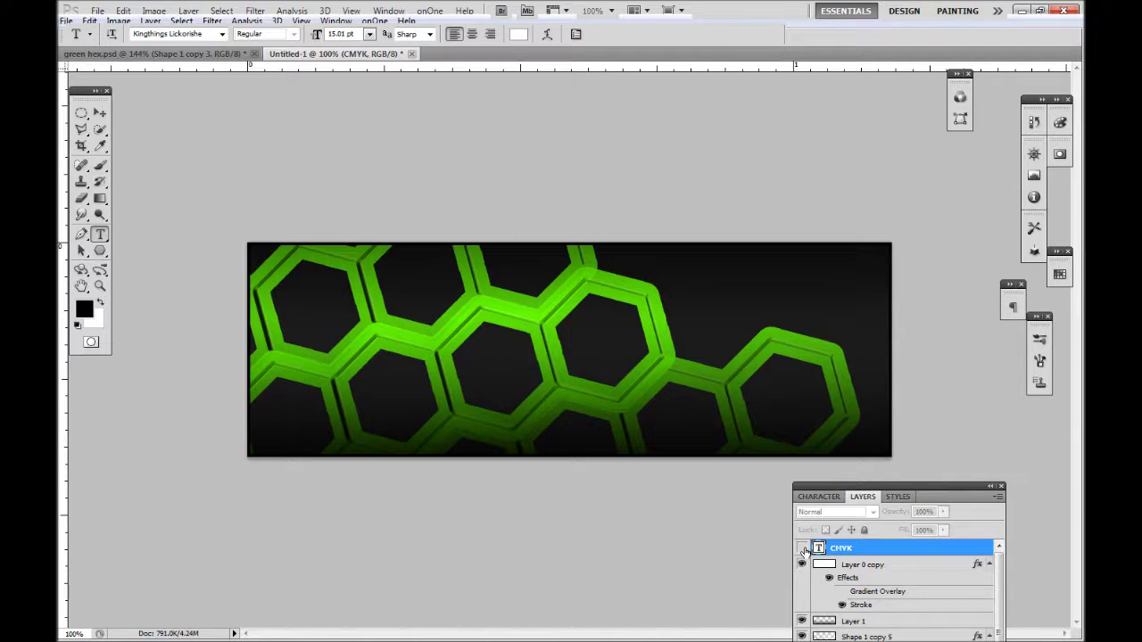